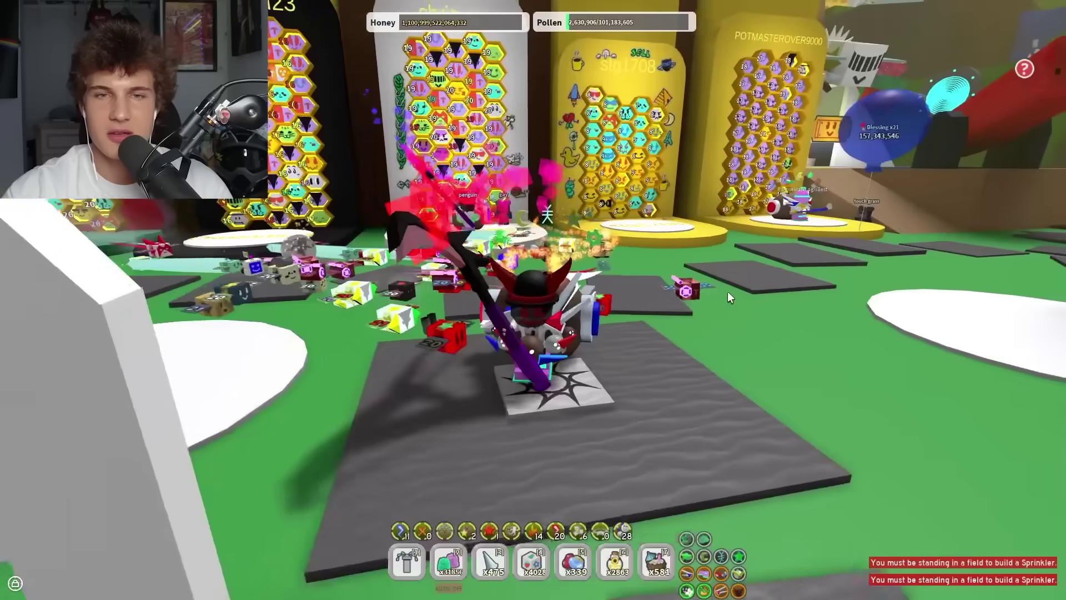
- Run the character from the hives, through the green tunnel, and off the slingshot platform
key(s)
key(space)
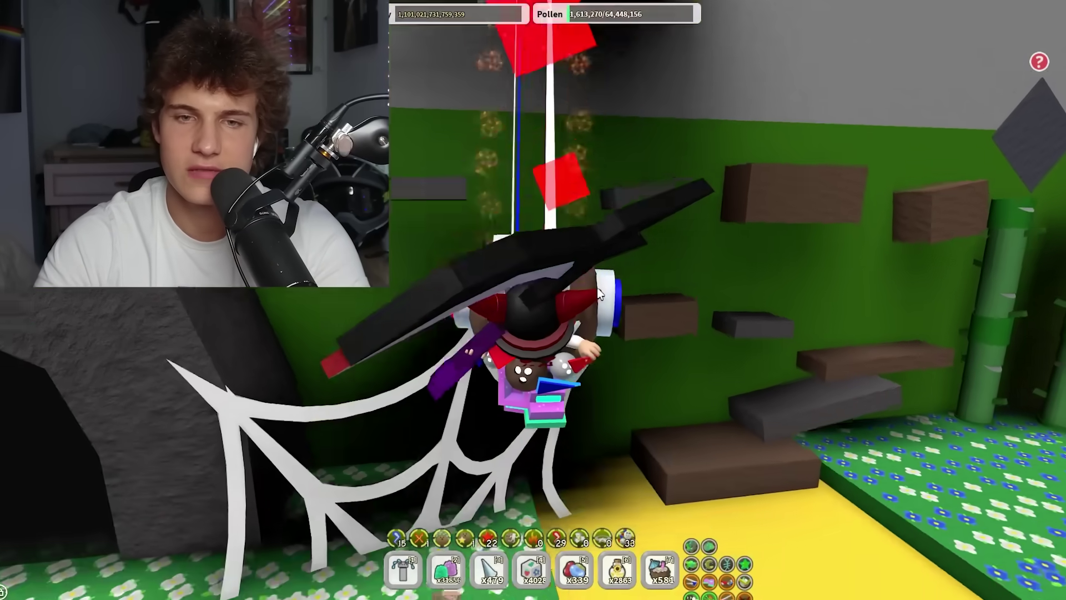
key(s)
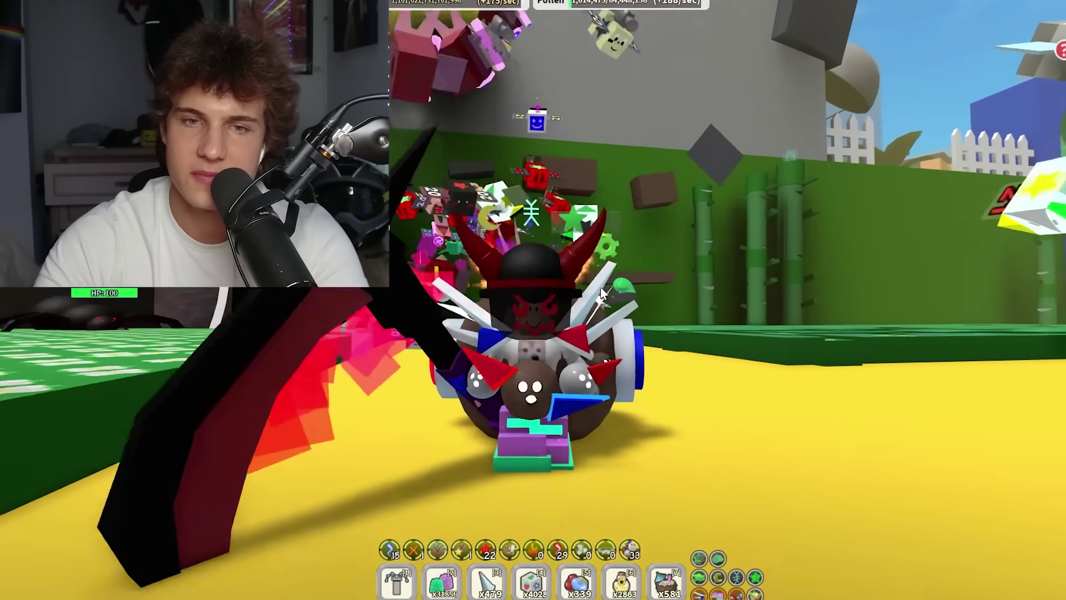
key(s)
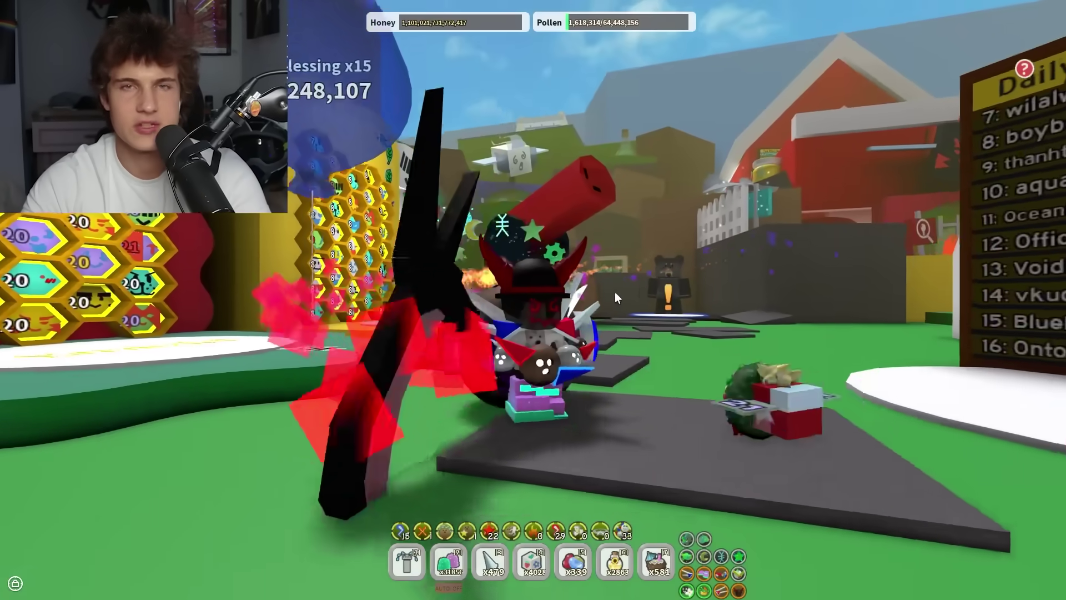
key(s)
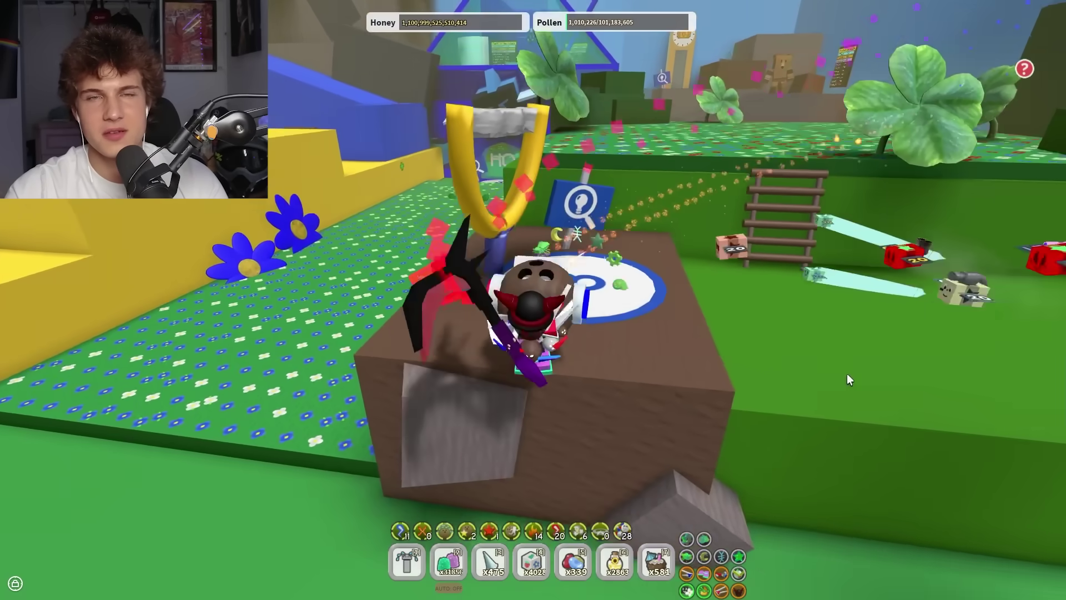
key(s)
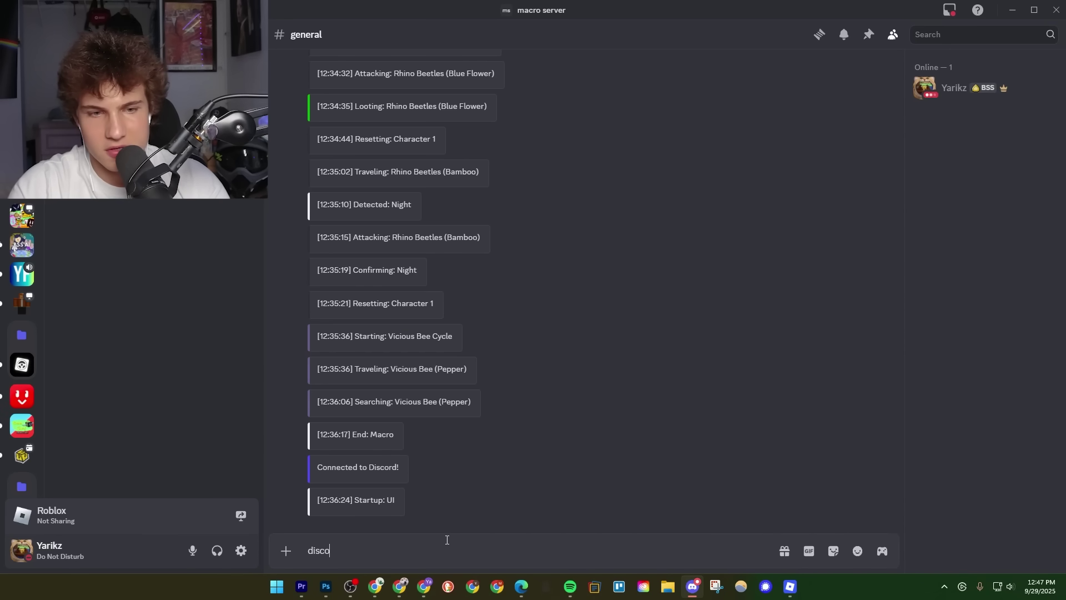
- Send the discord.gg/revolutionmacro invite, join, skip onboarding, and find the hotfix3 post in #windows
text(rd.gg/)
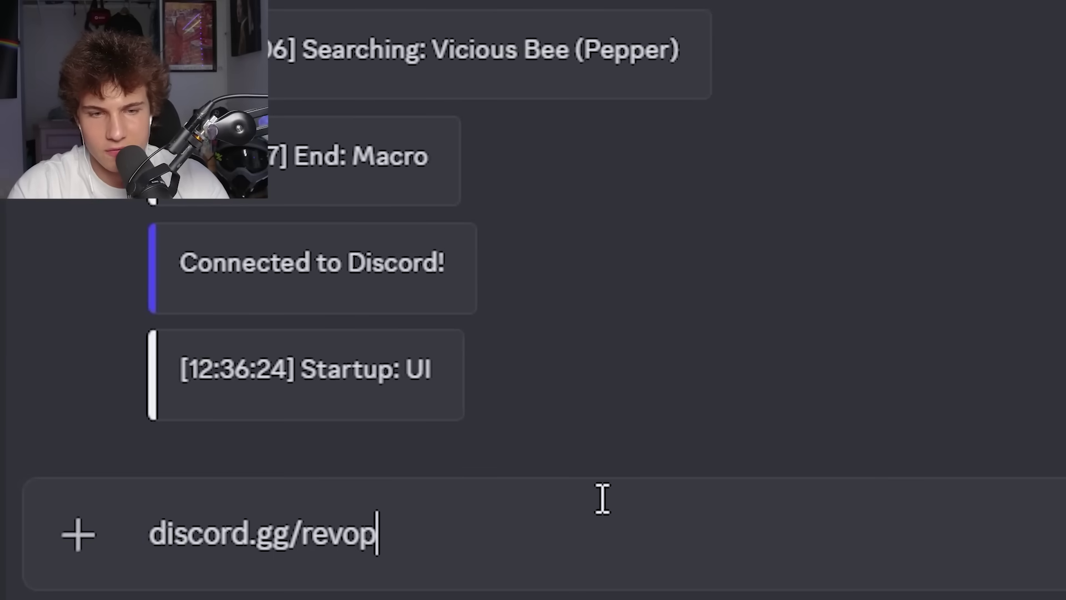
text(revolutionmacro)
key(Return)
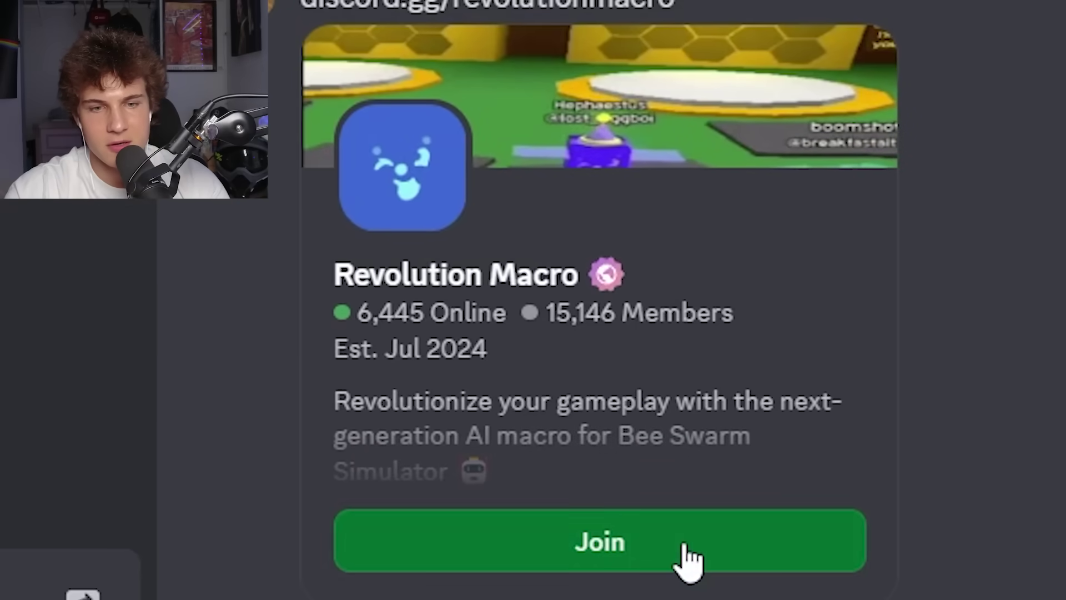
click(685, 546)
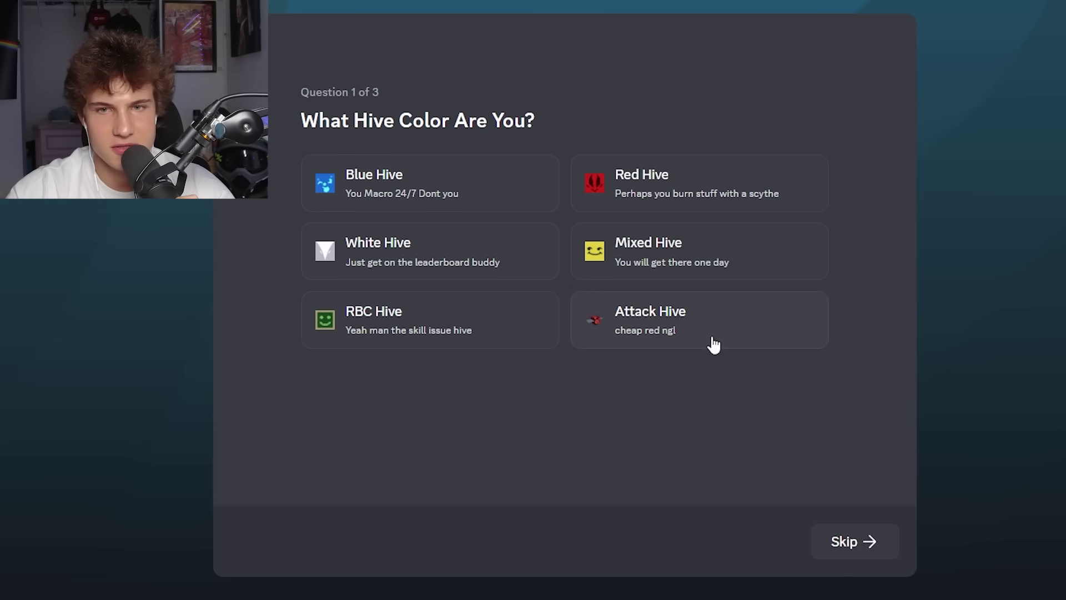
click(861, 544)
click(862, 544)
click(861, 544)
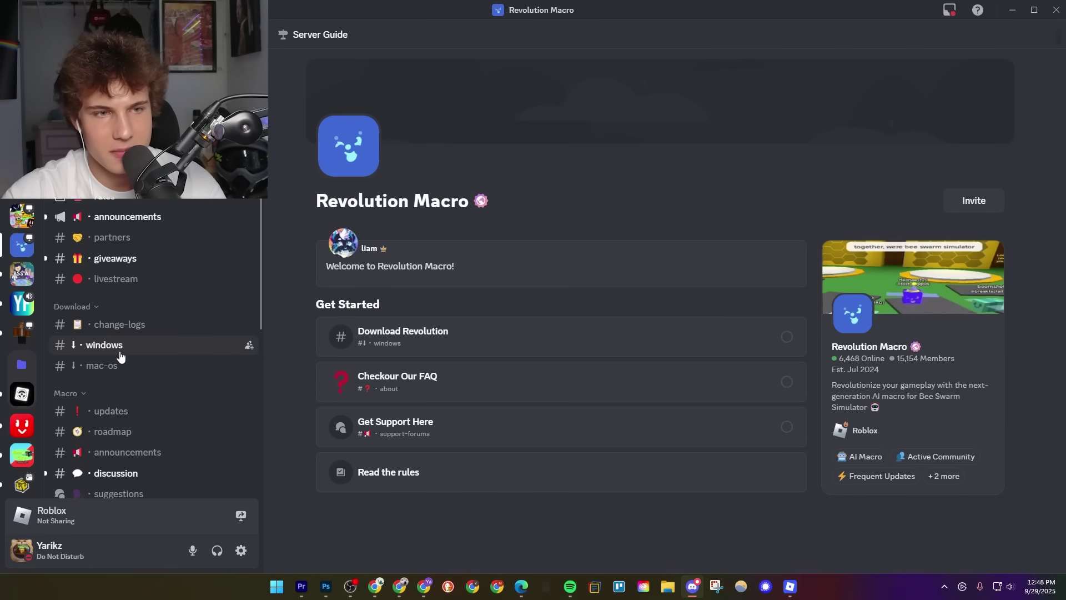
click(123, 350)
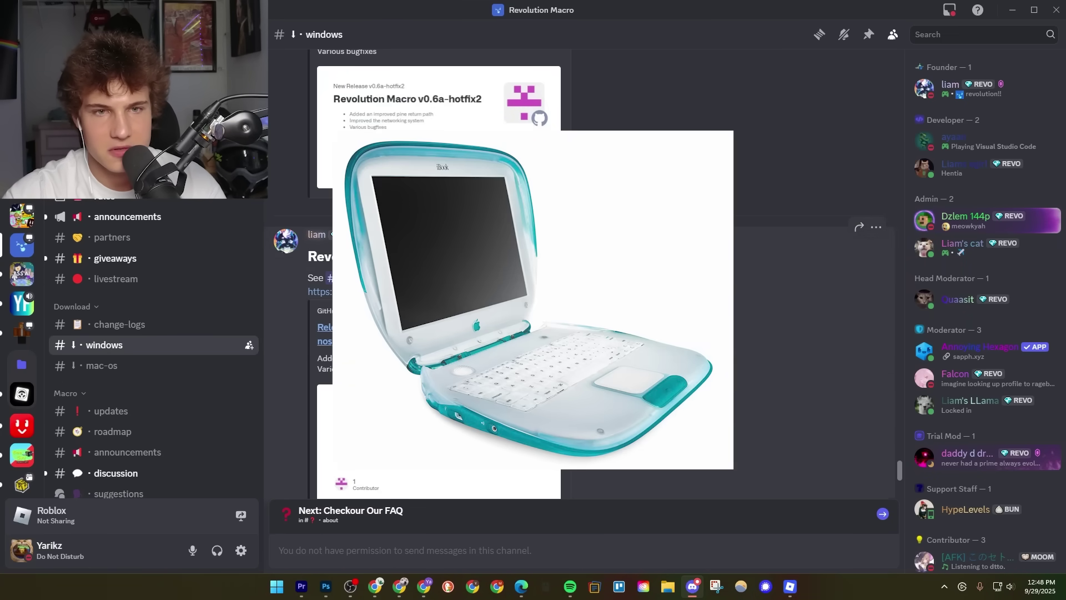
drag(388, 257, 464, 257)
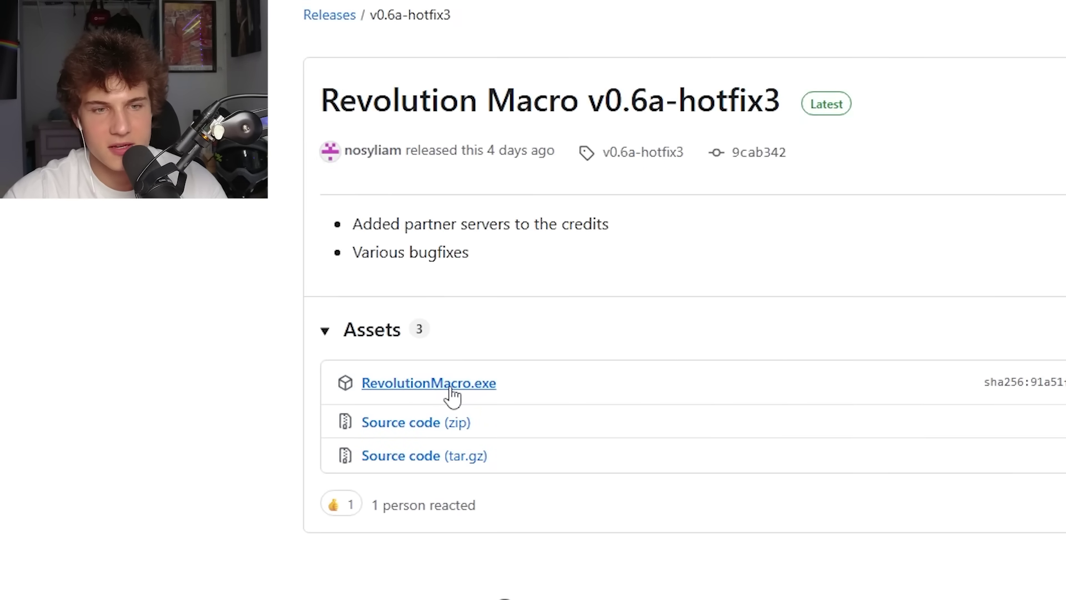
- Download RevolutionMacro.exe from the v0.6a-hotfix3 release and run it past SmartScreen
click(453, 384)
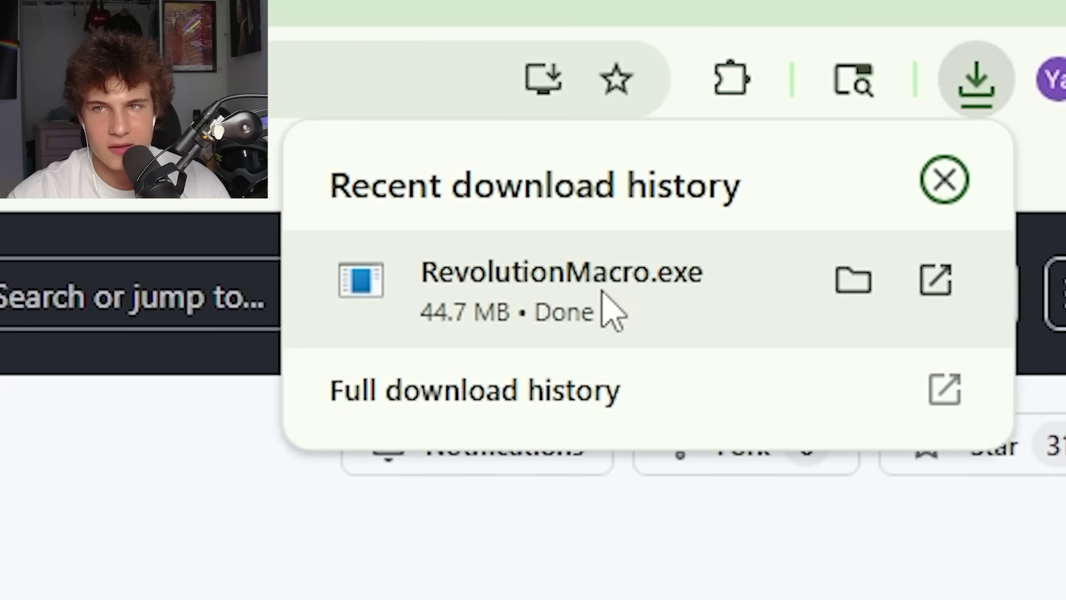
click(607, 314)
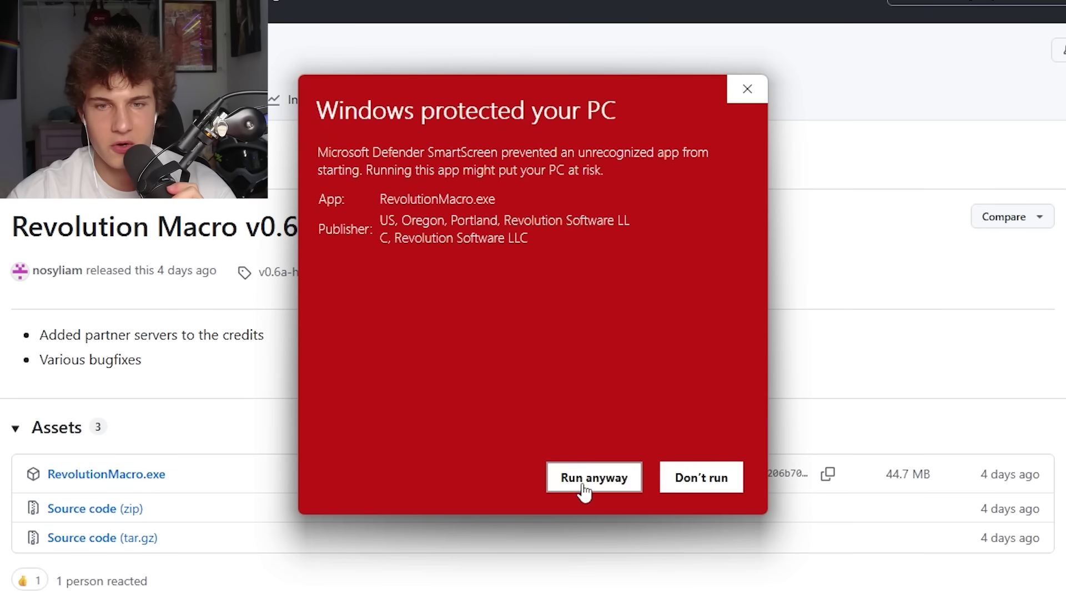
click(584, 491)
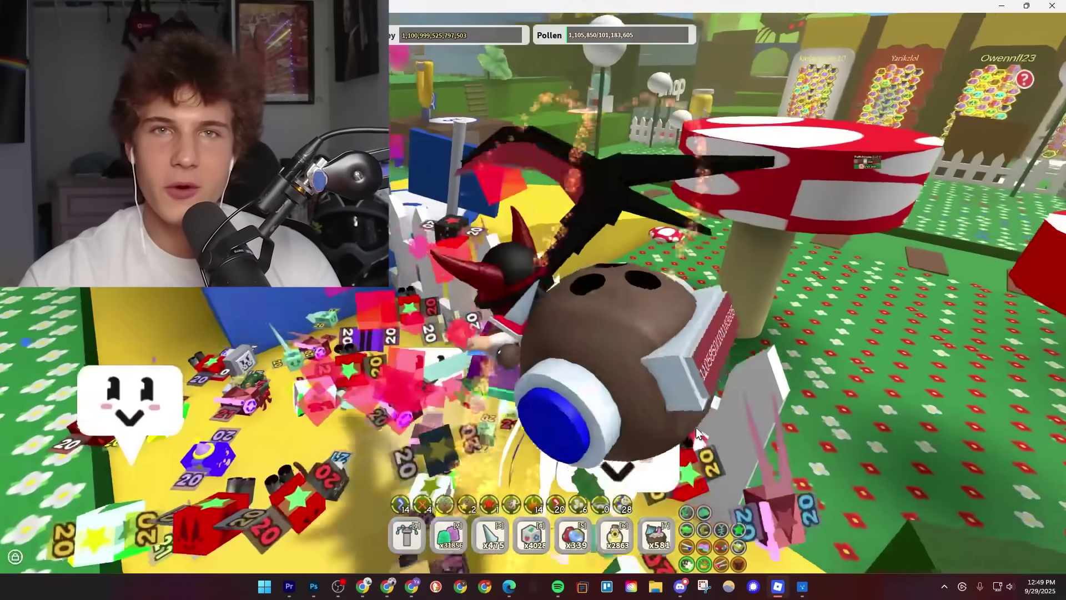
- Walk the character across the mushroom field, then bring Revolution Macro's window over Roblox
key(d)
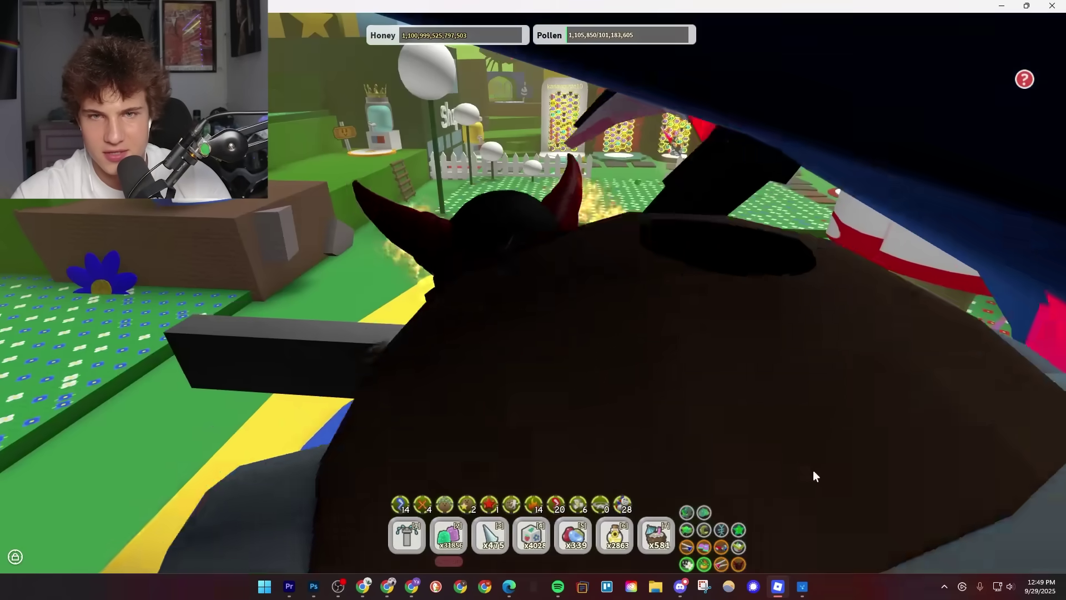
scroll(814, 471, down, 5)
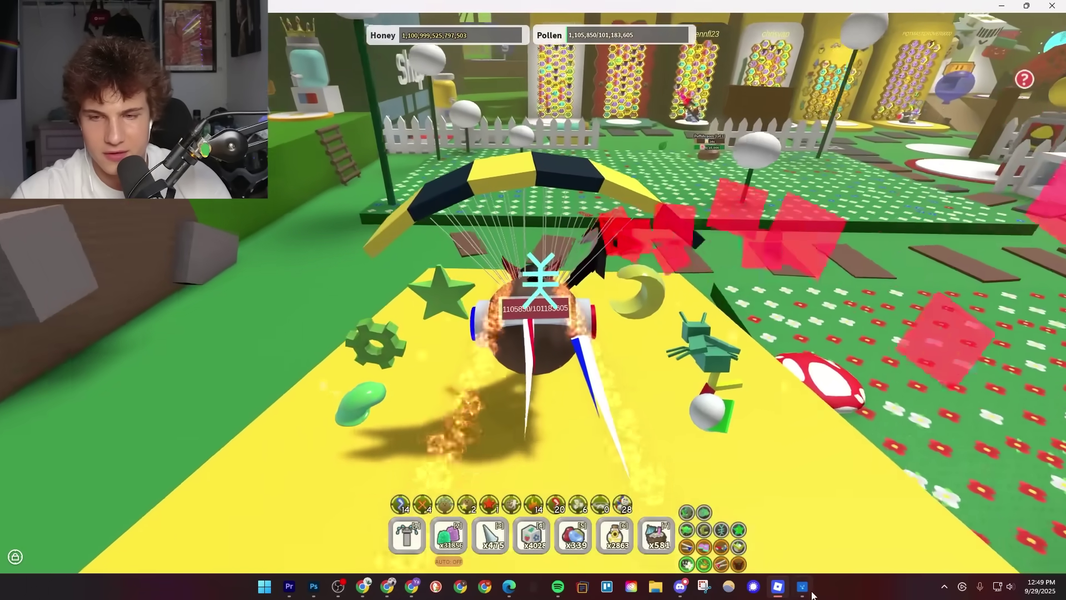
click(803, 586)
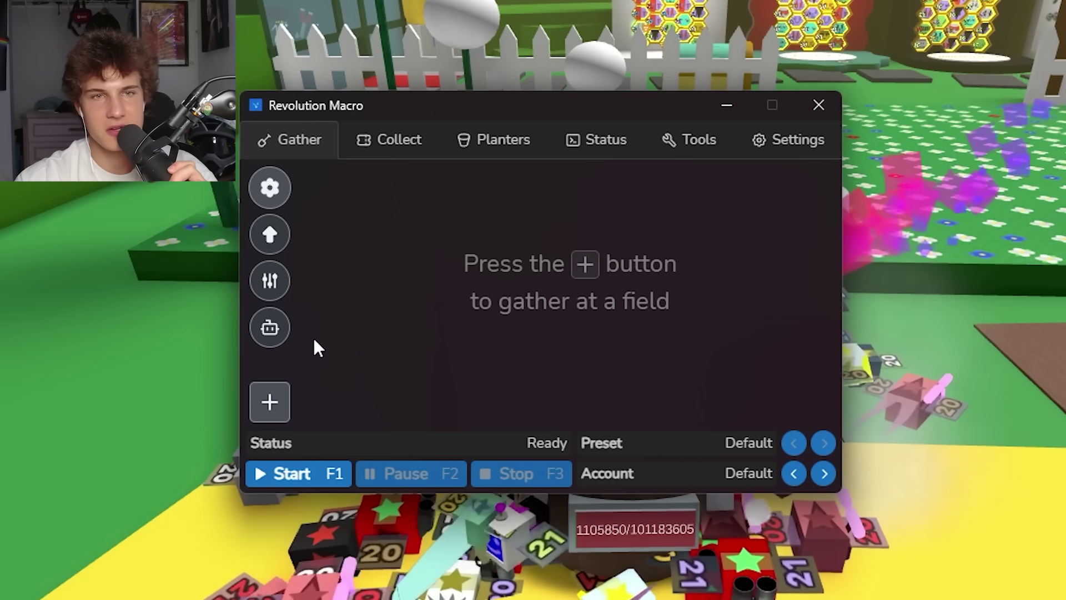
- Add a Strawberry gather entry (15:00, CornerXSnake, 6×6, distance 3) and open it for editing
click(271, 404)
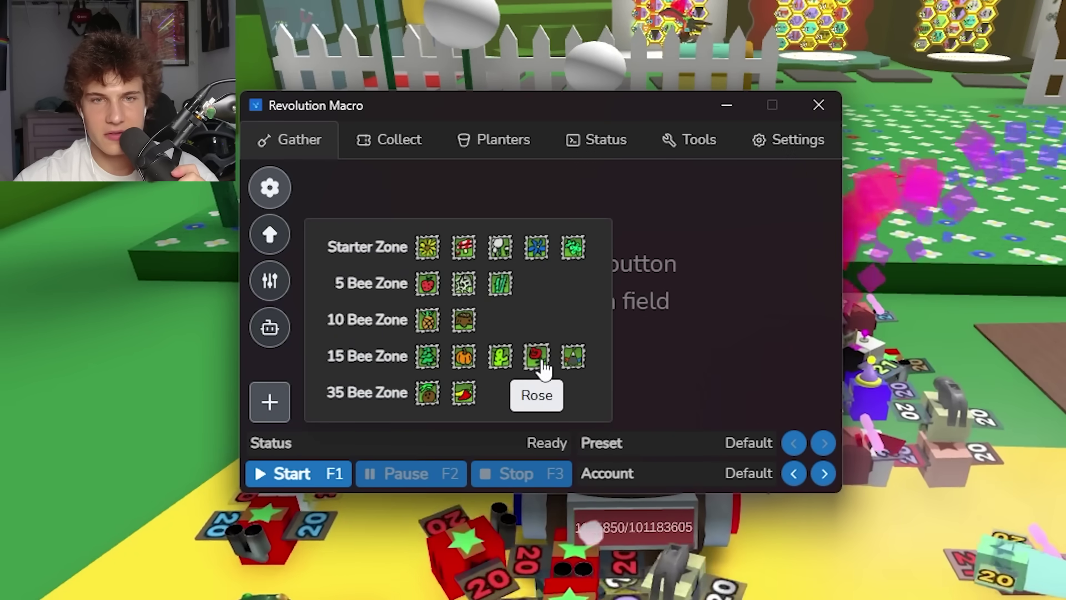
click(428, 283)
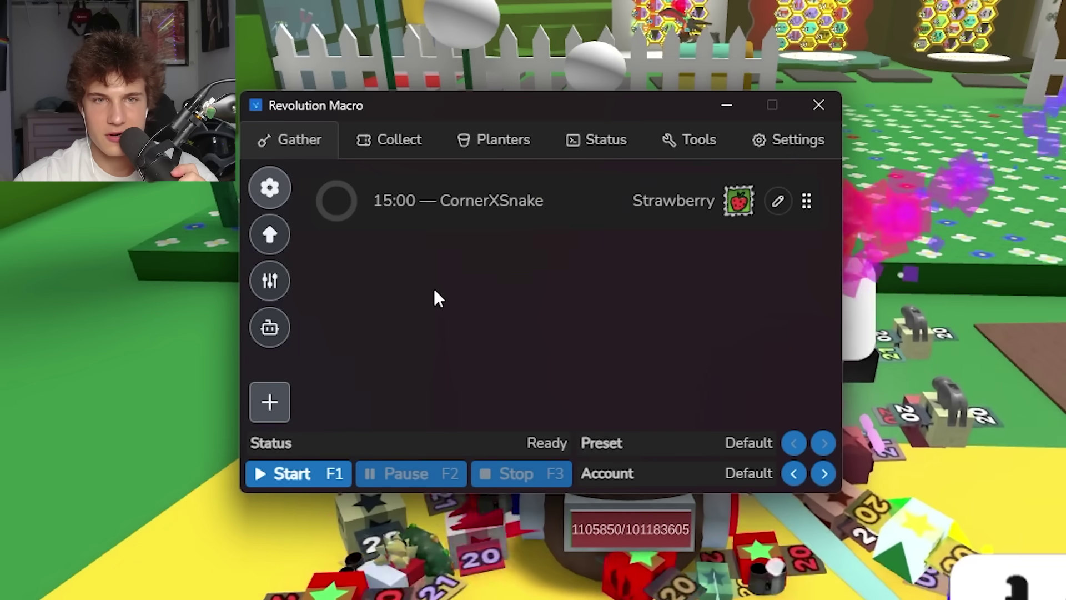
click(779, 202)
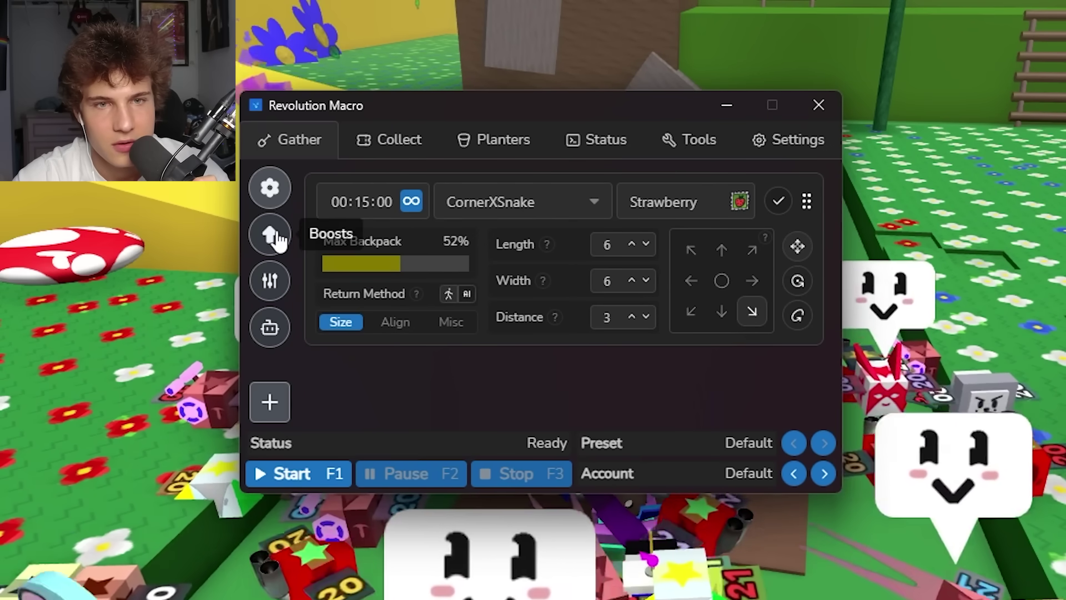
- In the general gathering settings, choose the Supreme sprinkler type and keep Use Dipper on
click(269, 234)
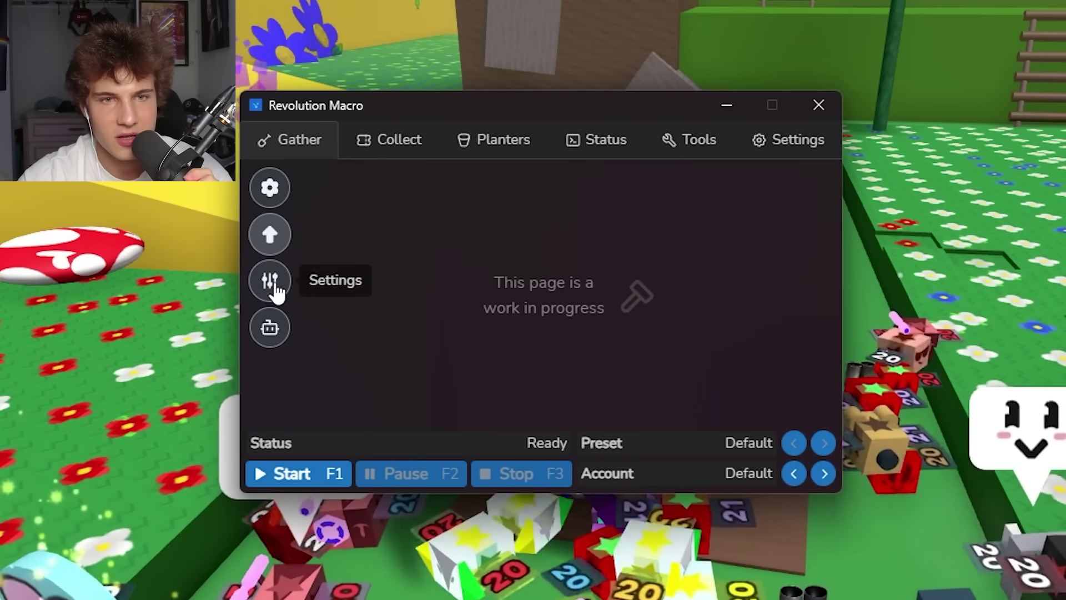
click(269, 280)
click(515, 314)
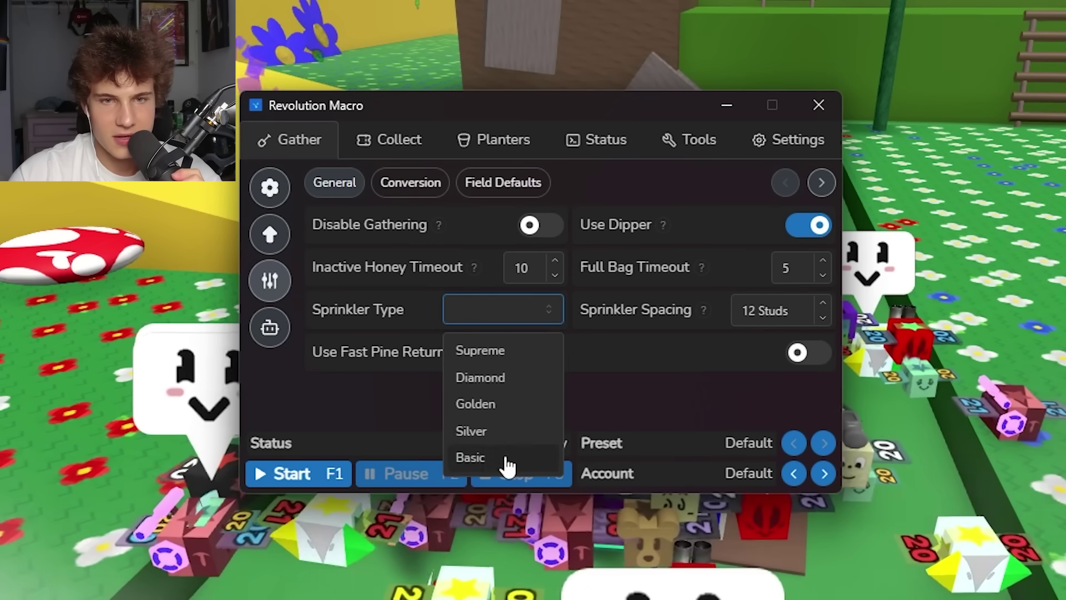
click(493, 360)
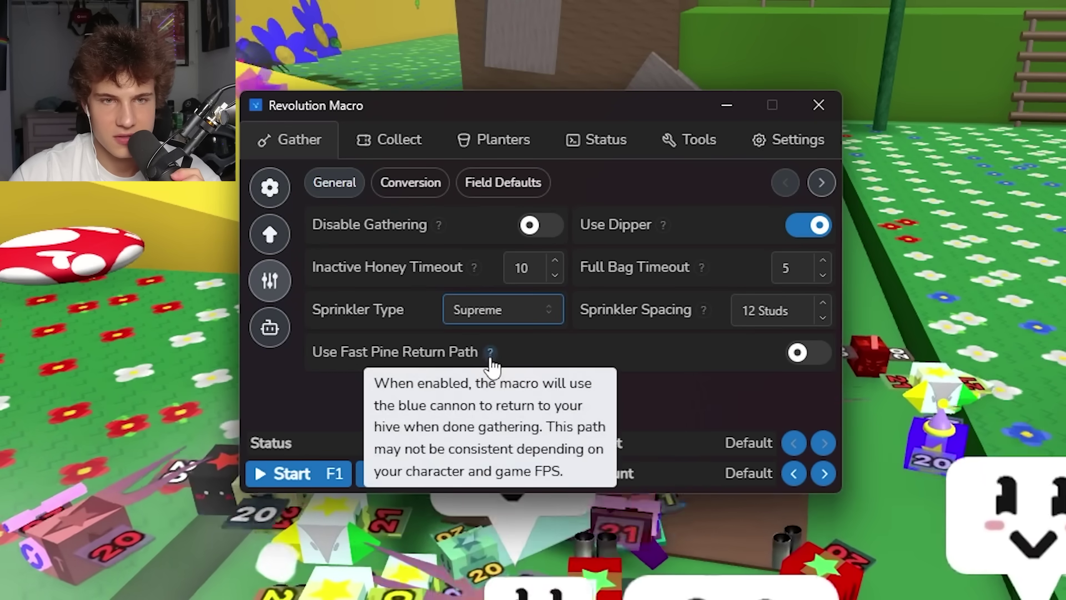
click(808, 227)
click(806, 229)
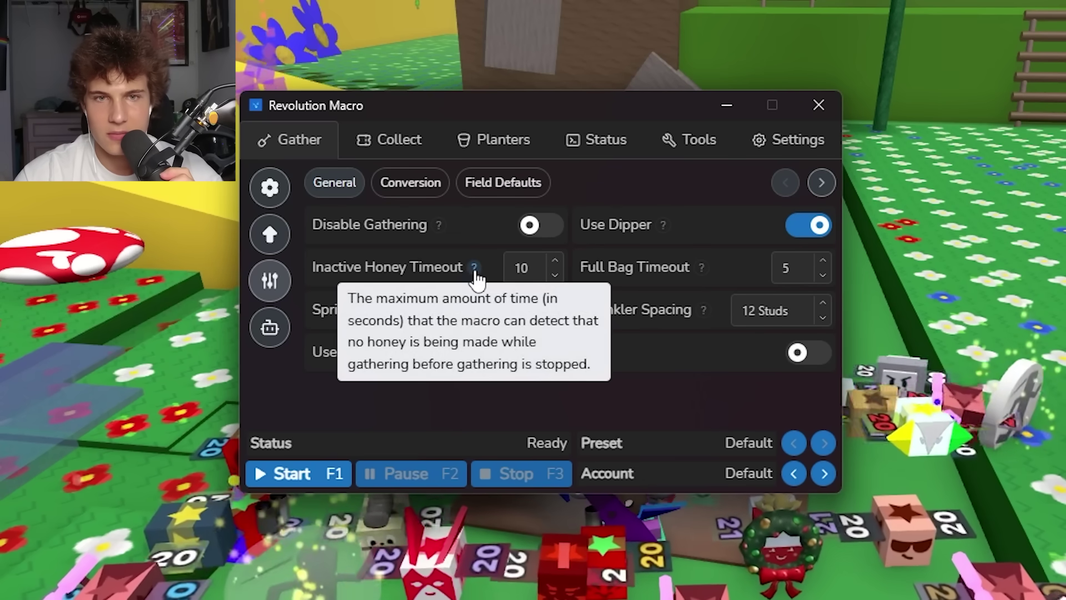
mouse_move(688, 248)
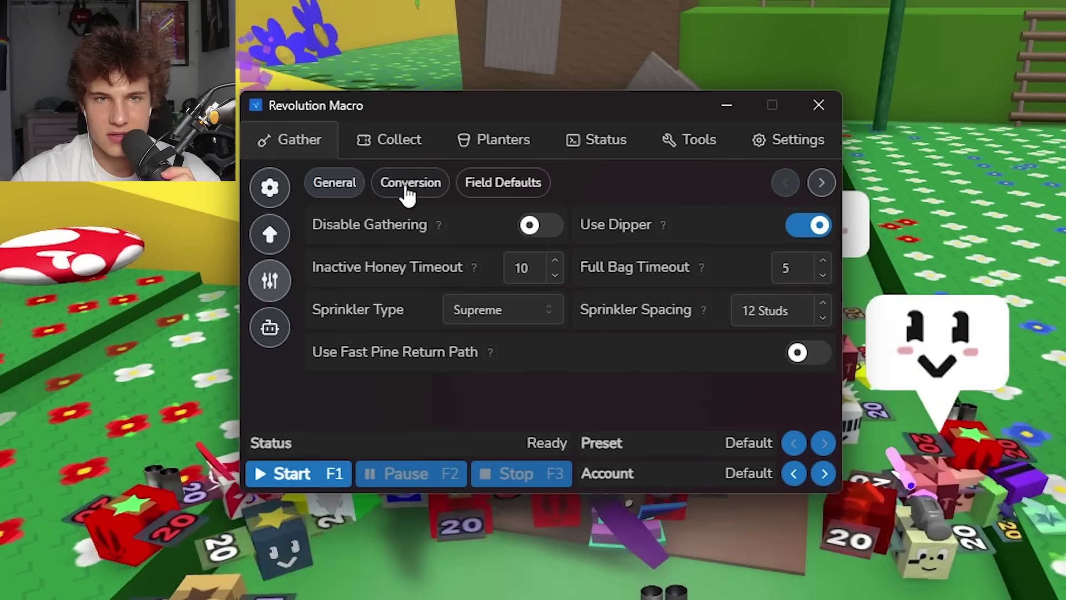
- Raise the conversion Minimum Blessing to 27x
click(413, 191)
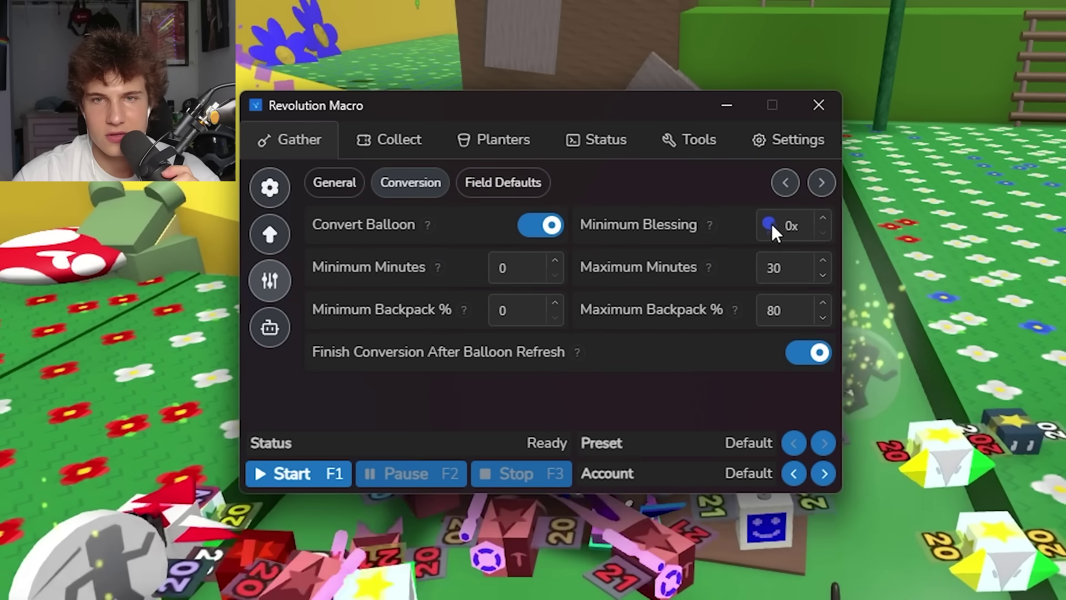
click(823, 219)
scroll(822, 225, up, 5)
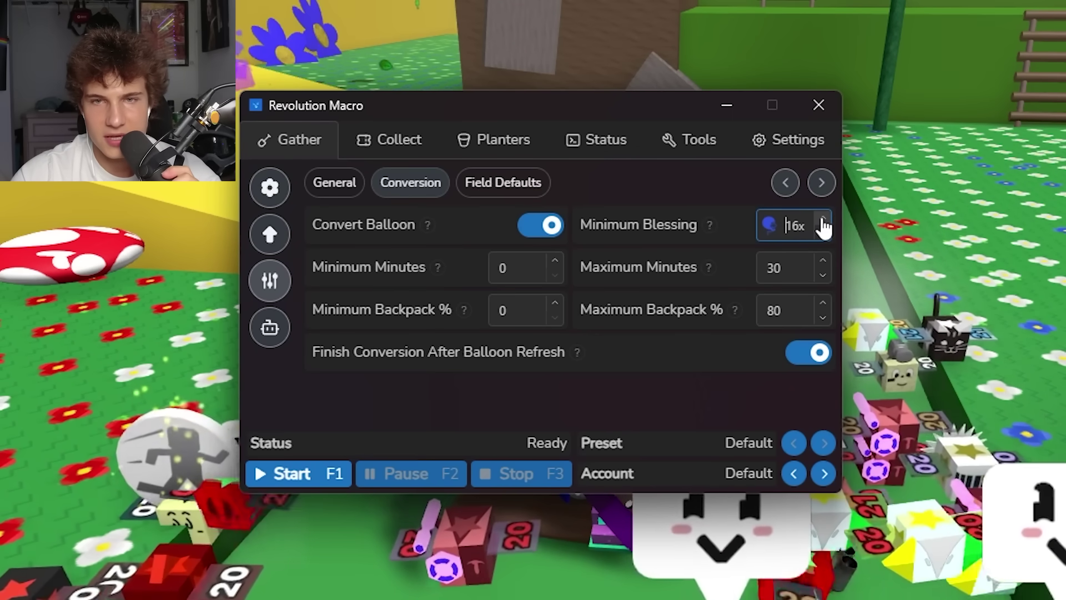
scroll(822, 225, up, 2)
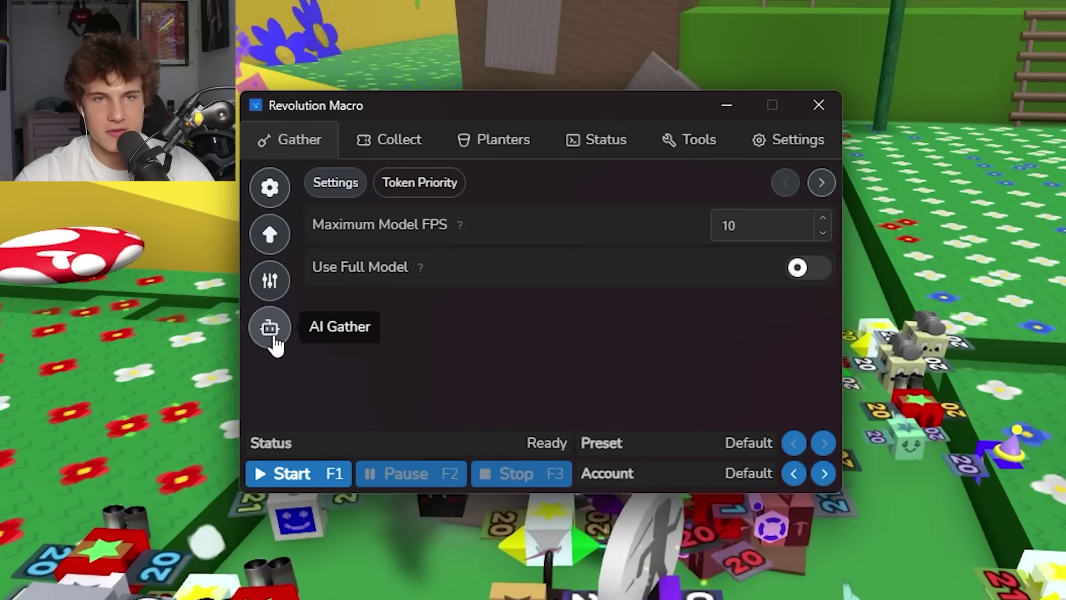
- Show the AI Gather token priority list and open the boost tokens' priority settings
click(428, 188)
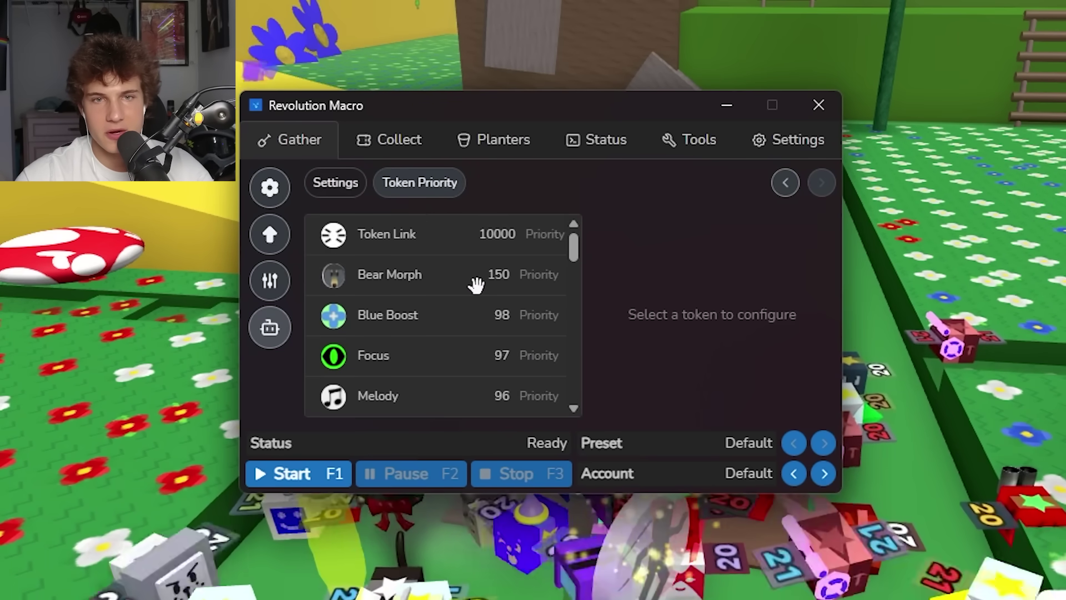
scroll(409, 286, down, 3)
scroll(438, 283, up, 3)
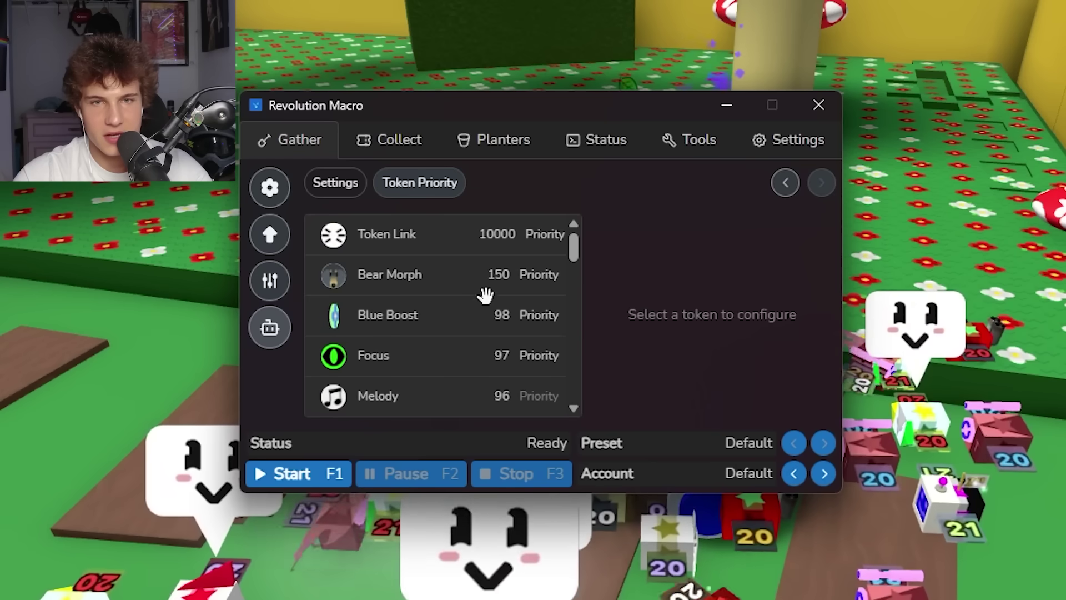
click(406, 329)
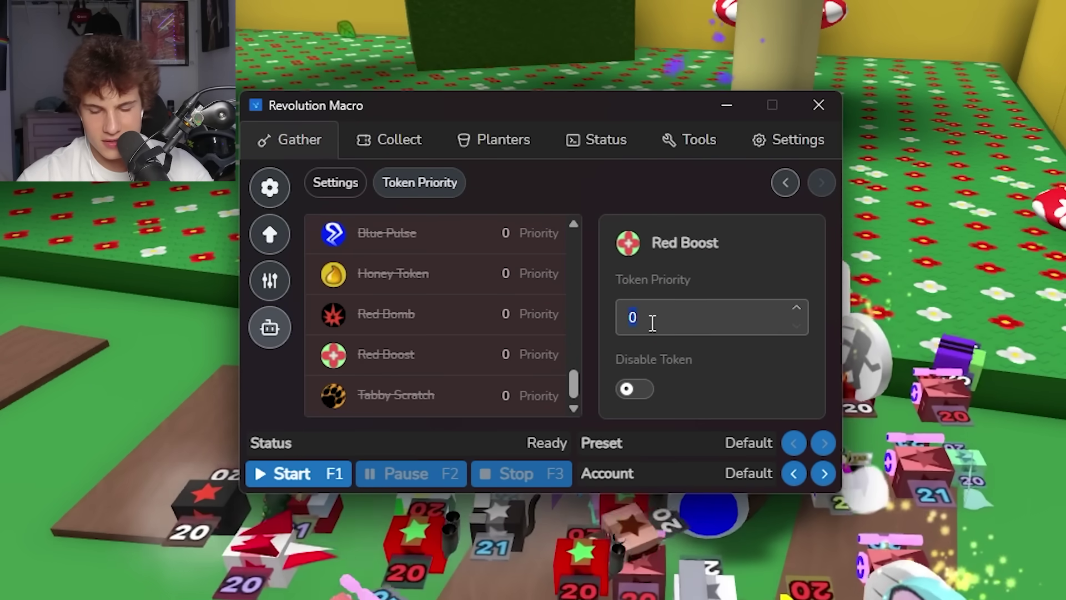
scroll(414, 297, up, 7)
scroll(436, 354, down, 1)
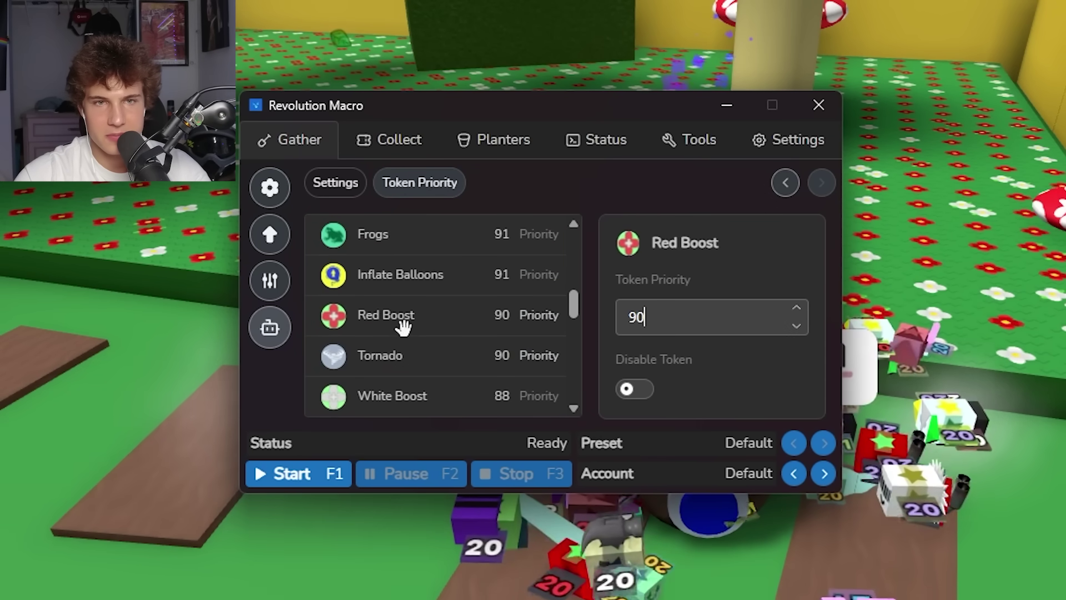
- Drag Red Boost, Tornado and Inspire to higher positions in the token priority list
drag(467, 411, 449, 260)
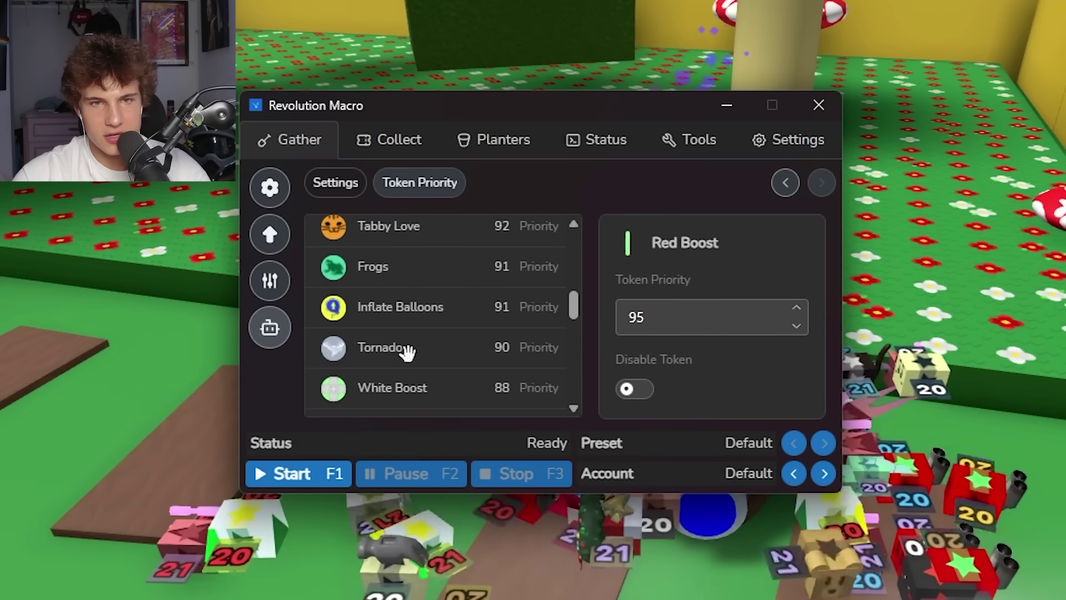
drag(407, 350, 440, 296)
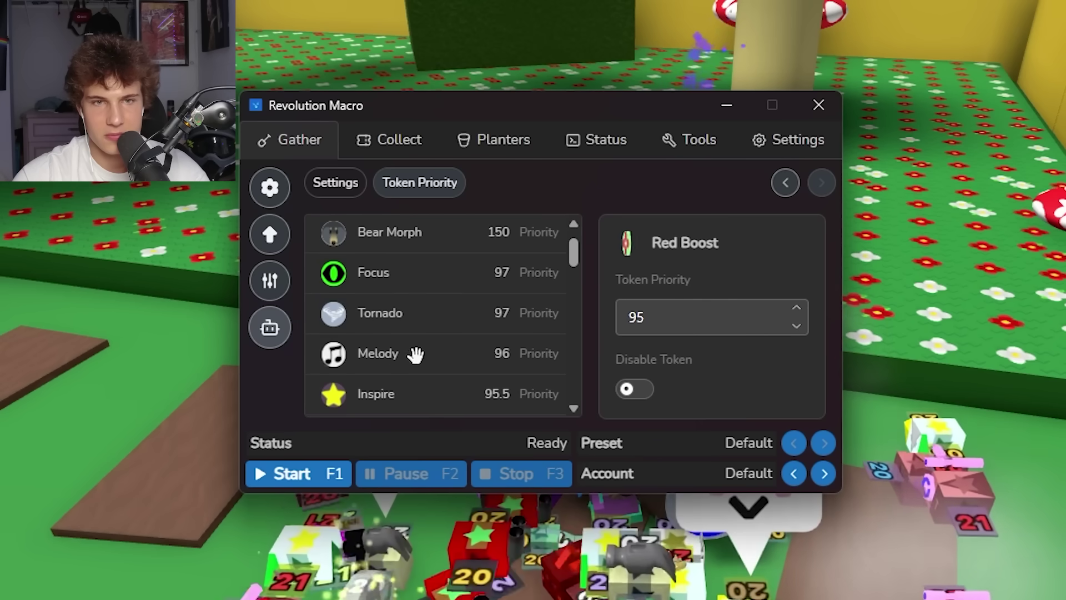
drag(401, 393, 435, 283)
scroll(398, 286, down, 3)
scroll(411, 366, down, 8)
scroll(435, 284, down, 5)
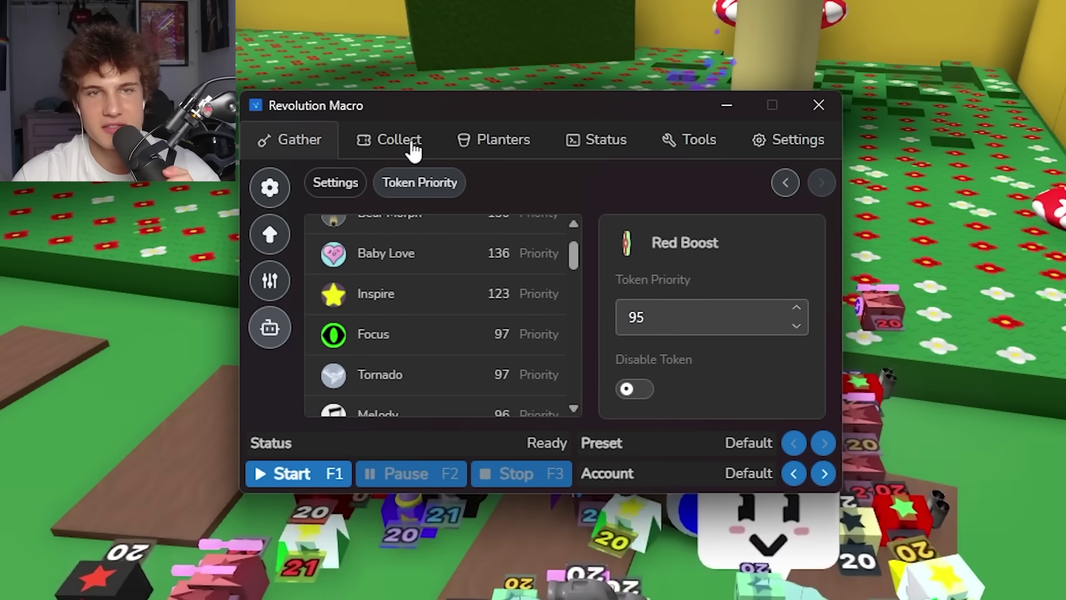
- Turn on collecting from the Blueberry and Coconut dispensers, plus the Robo Pass and Ant Pass
click(413, 151)
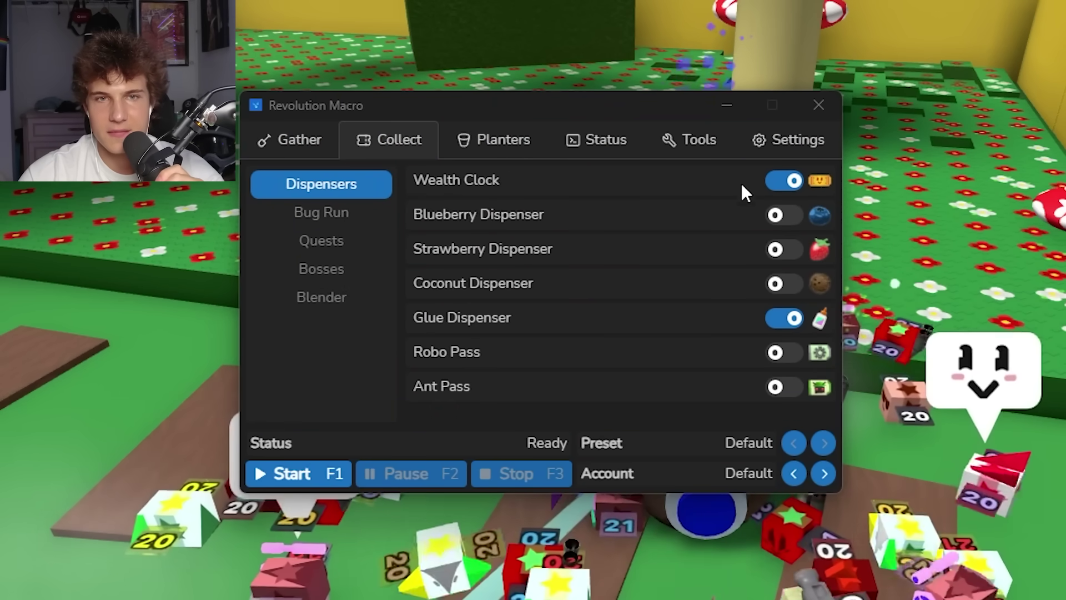
click(777, 222)
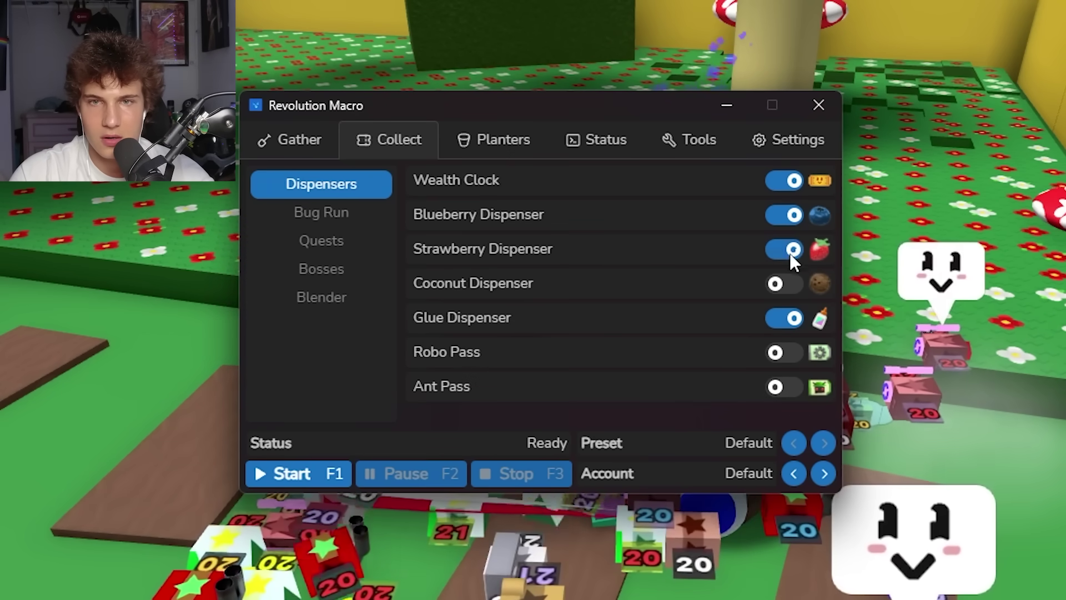
click(785, 284)
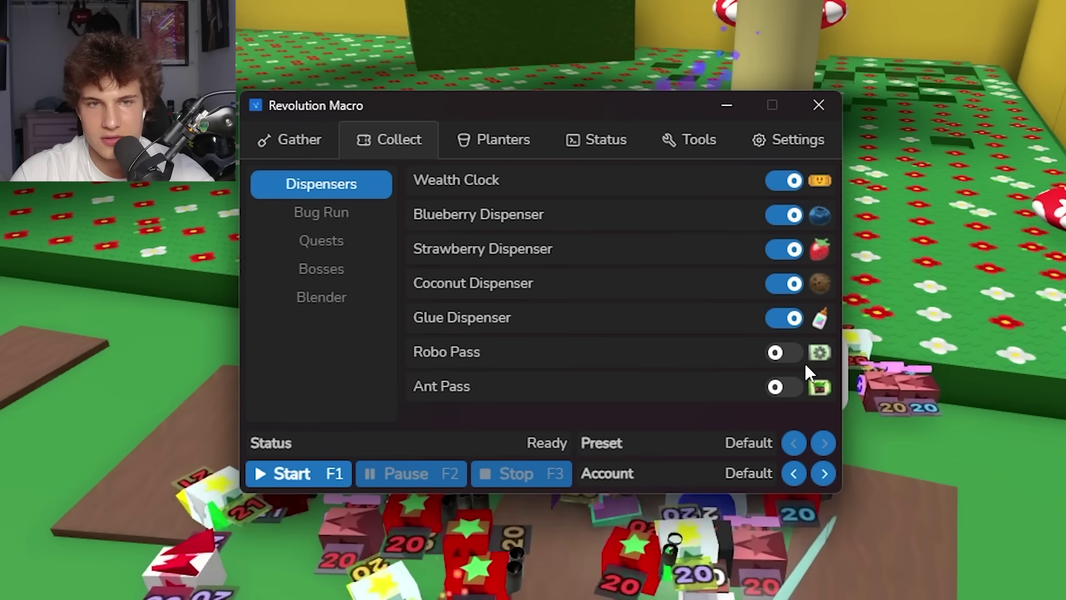
click(785, 355)
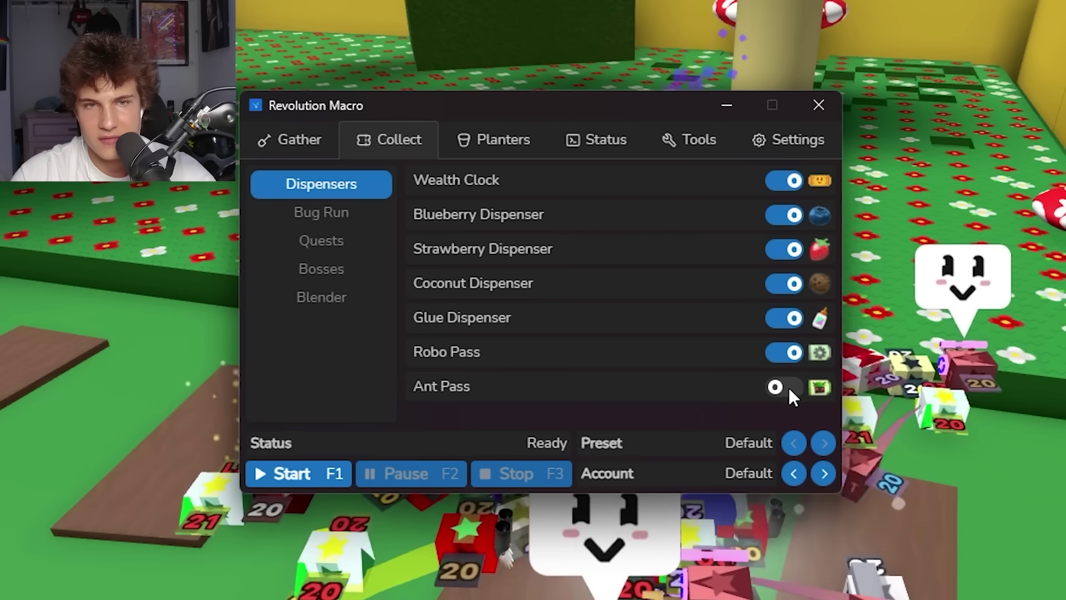
click(783, 387)
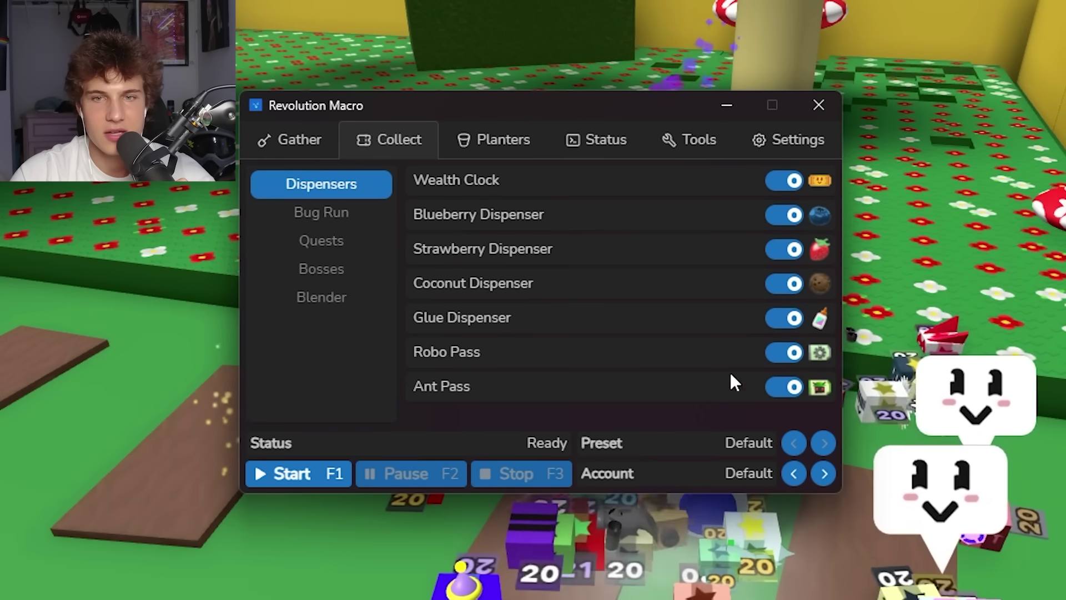
- In Bug Run, enable the Spider run with Ladybug left off, reviewing the other bug tabs
click(322, 213)
click(525, 183)
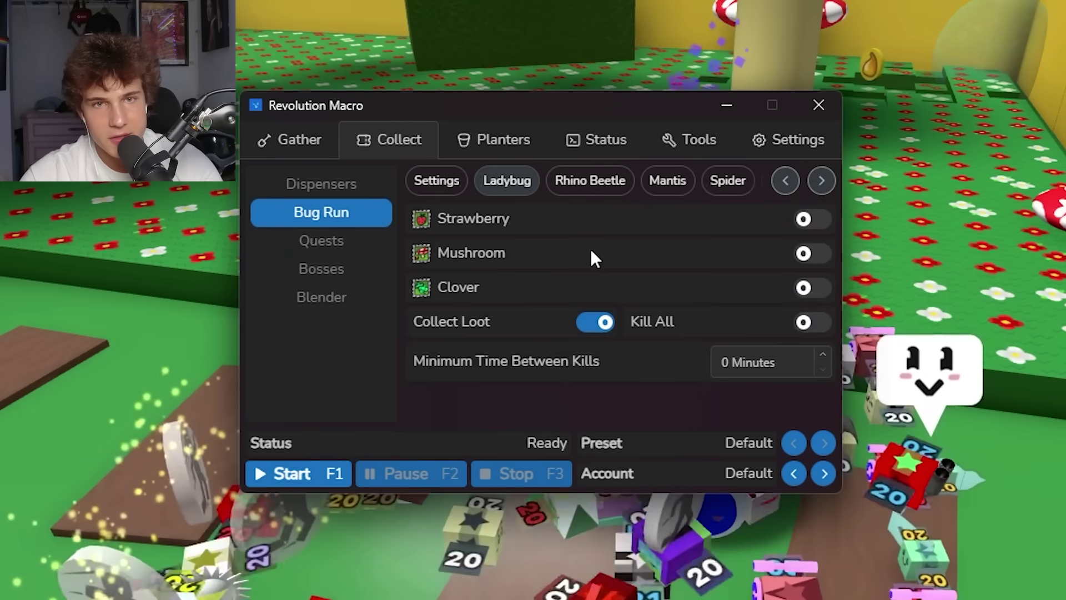
click(820, 219)
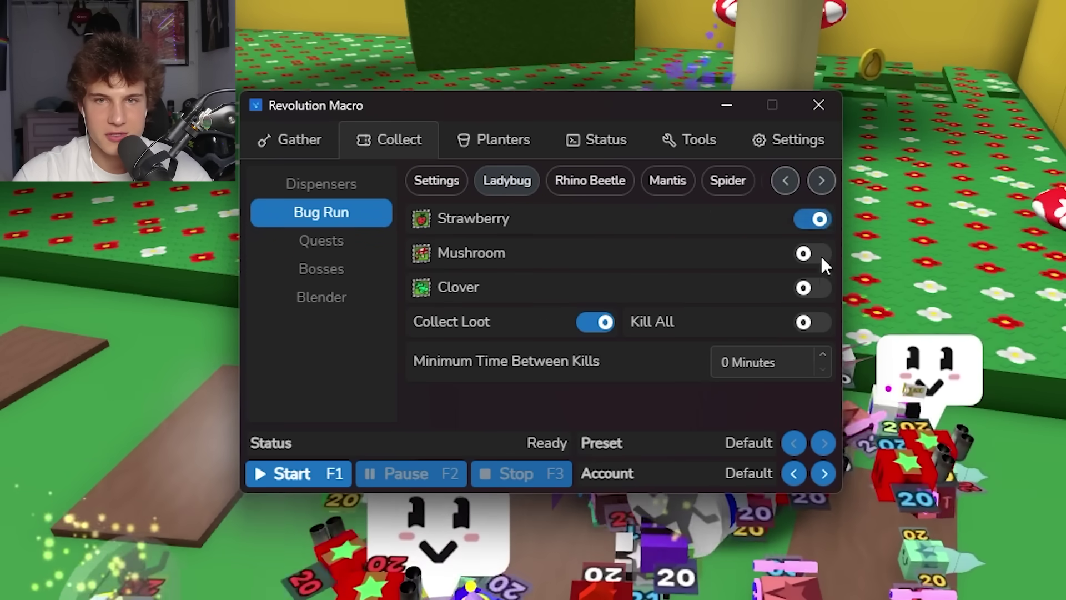
click(811, 222)
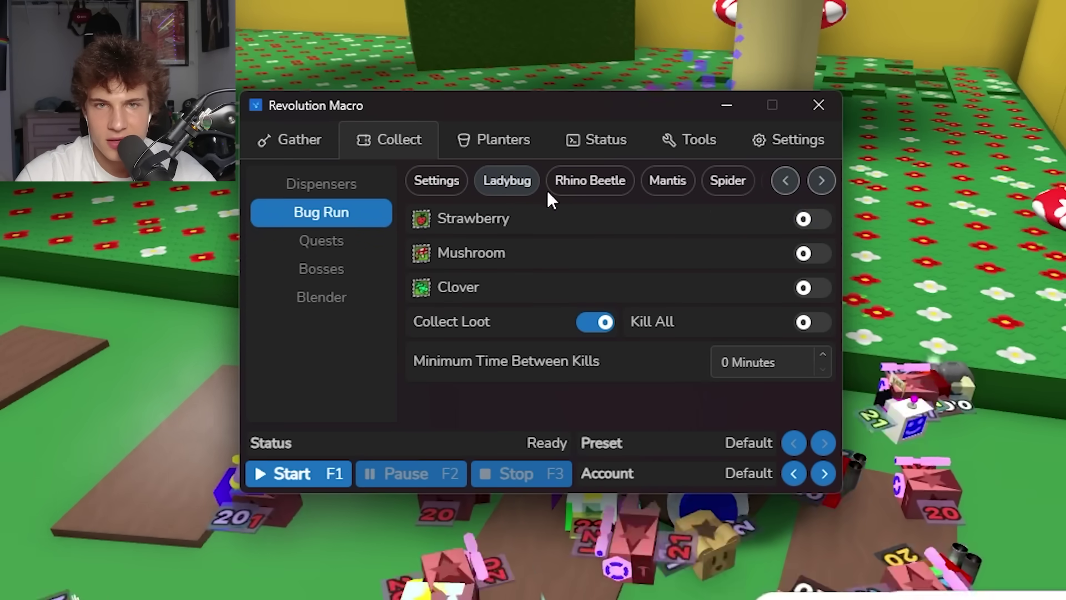
click(666, 186)
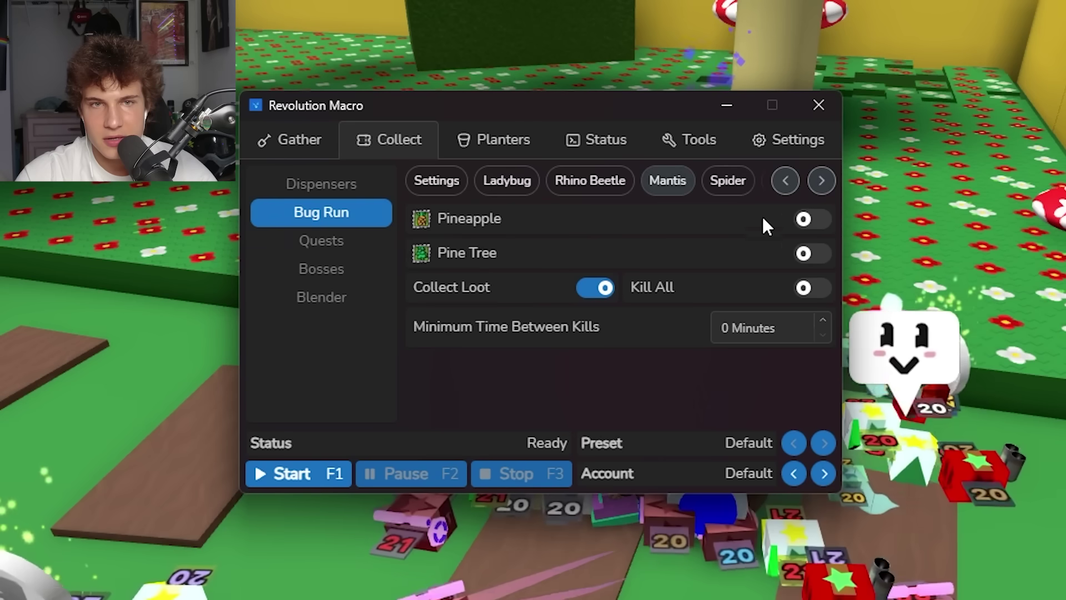
click(726, 180)
click(817, 219)
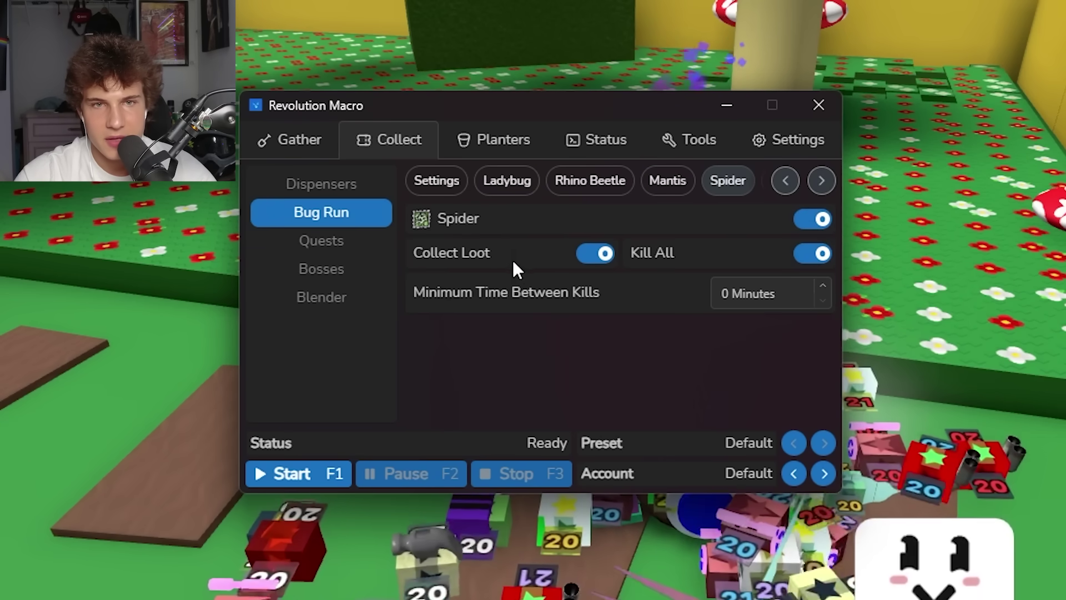
click(724, 182)
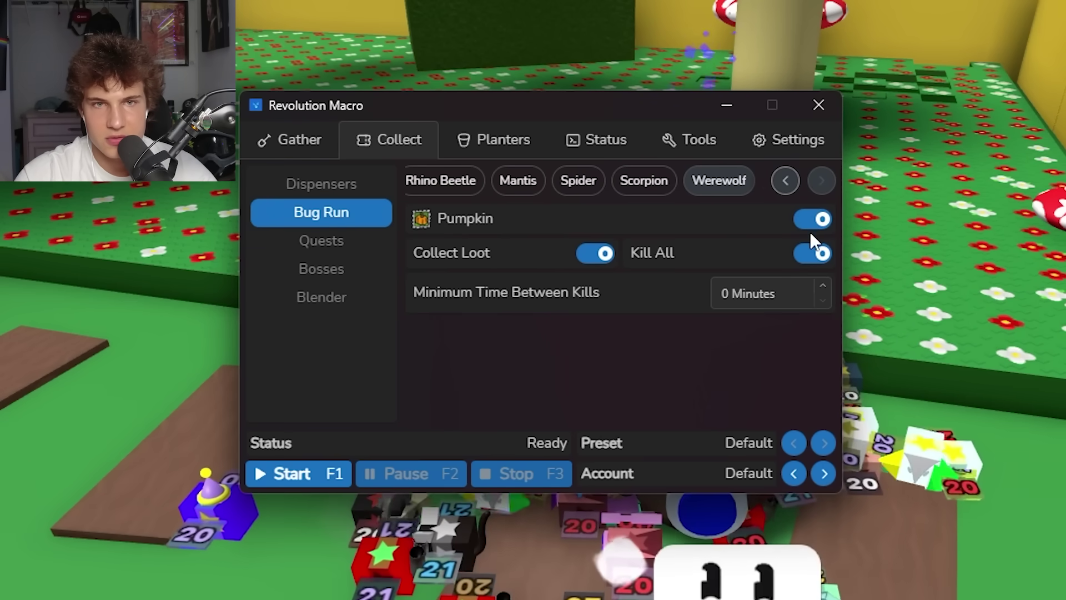
click(644, 181)
click(436, 182)
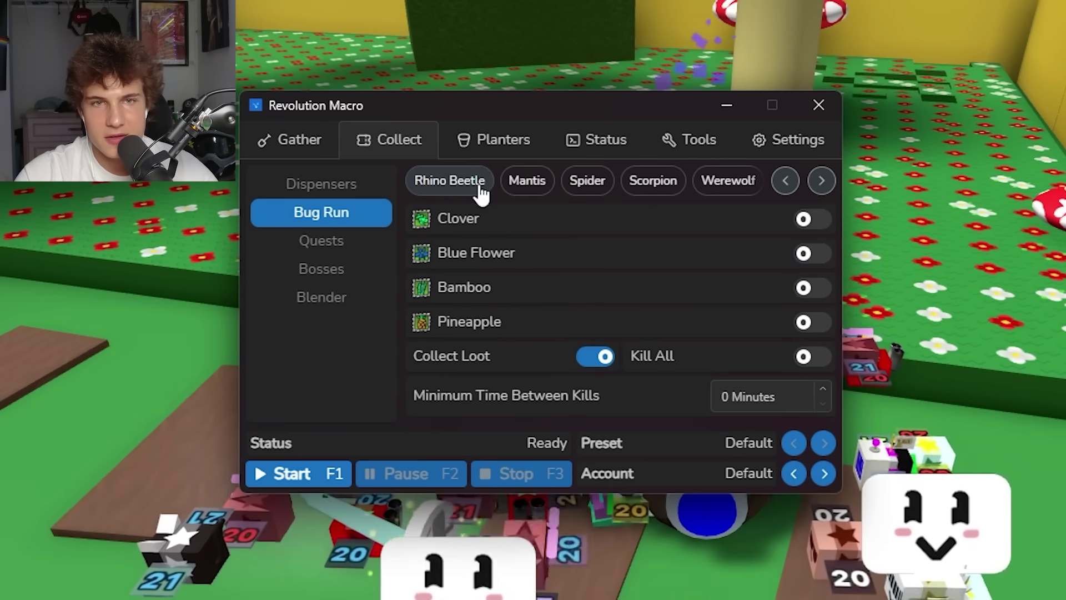
click(591, 181)
- Enable the Polar Bear quest, then review the Bosses and Blender settings
click(456, 189)
click(352, 235)
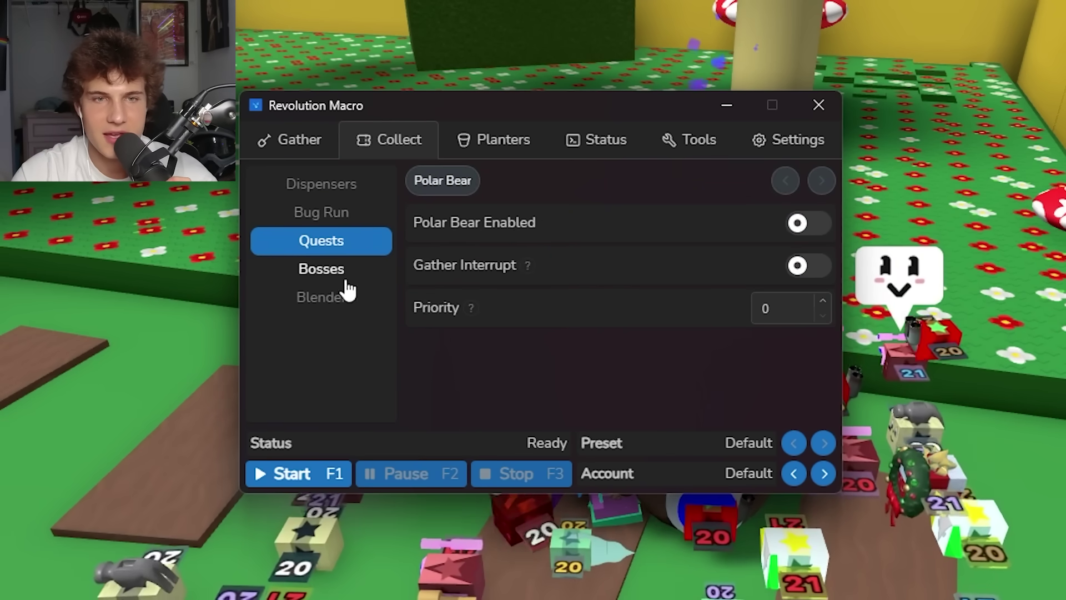
click(809, 222)
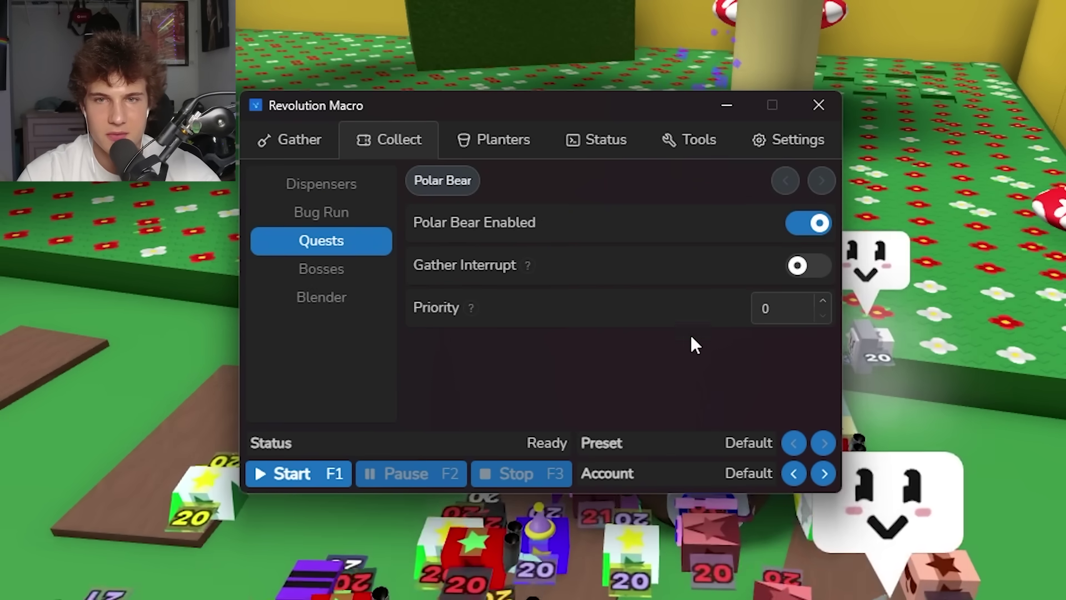
click(306, 272)
click(365, 300)
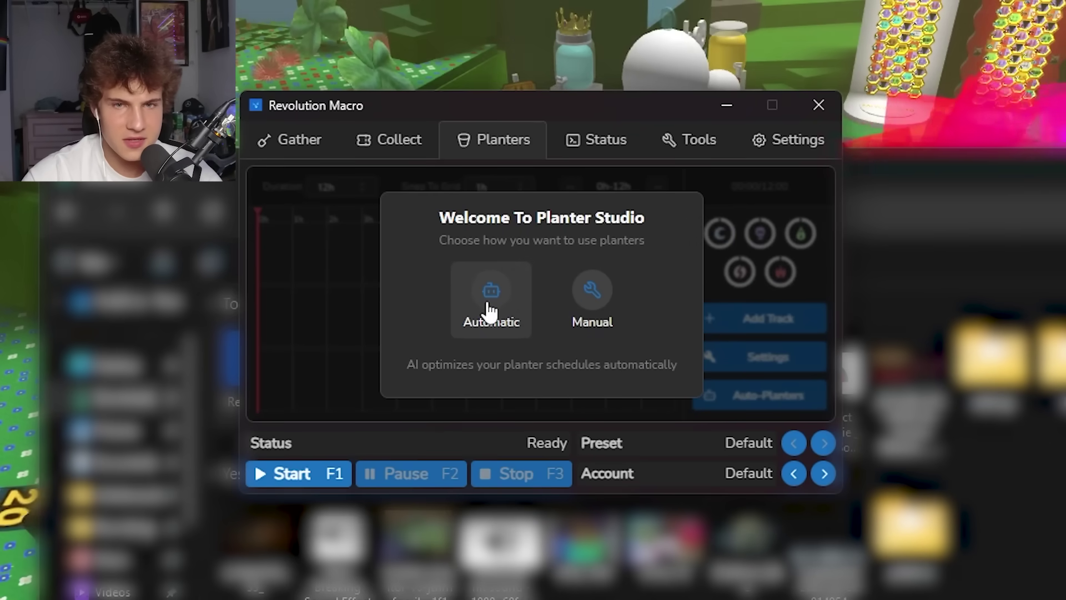
- Turn on automatic planter scheduling and select all ten planters
click(492, 304)
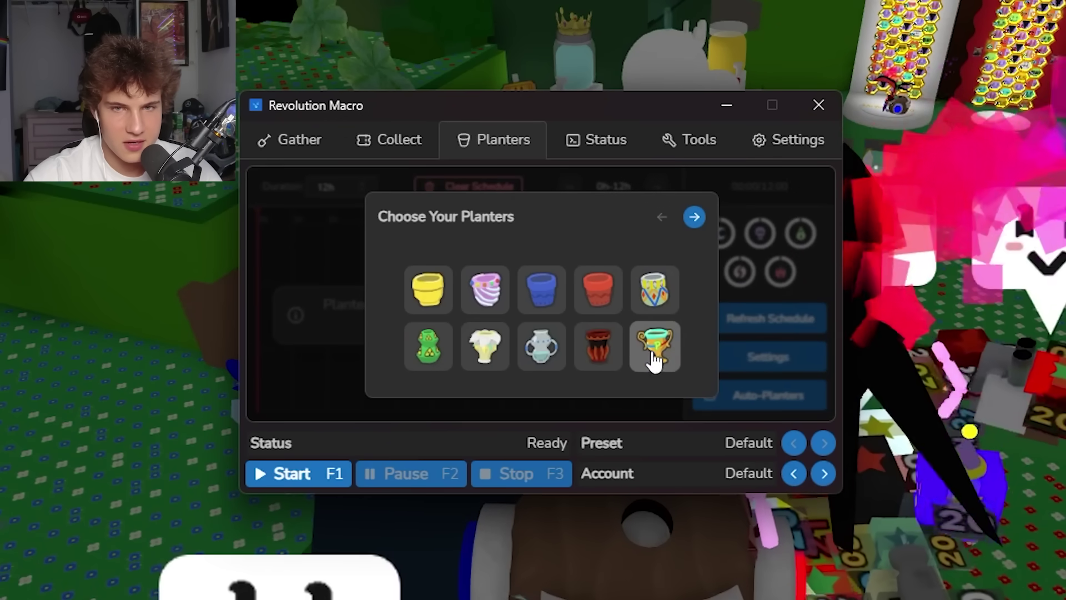
click(655, 359)
click(600, 349)
click(653, 294)
click(600, 294)
click(542, 294)
click(533, 349)
click(489, 342)
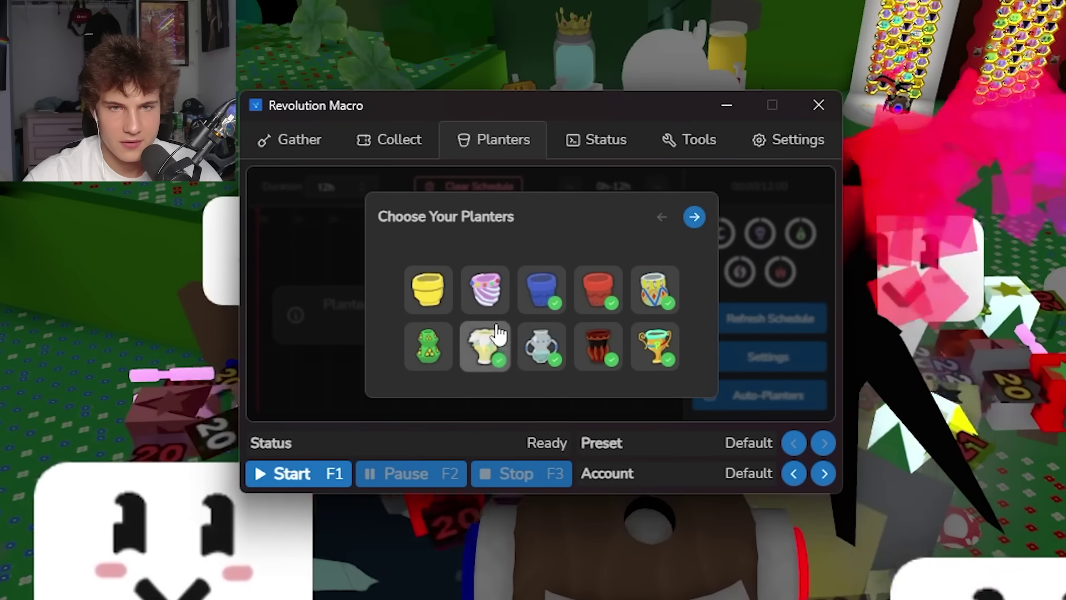
click(486, 300)
click(429, 339)
click(426, 299)
- Set nectar goals: red and green to 100%, pink adjusted, blue lowered to about 65%
click(695, 224)
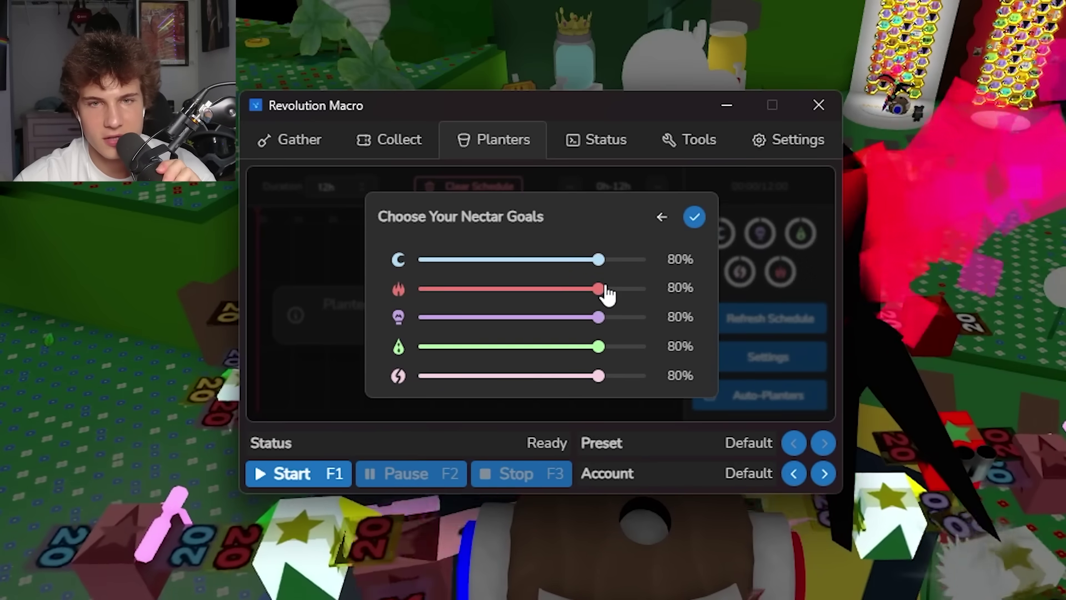
drag(604, 288, 709, 289)
drag(613, 352, 775, 347)
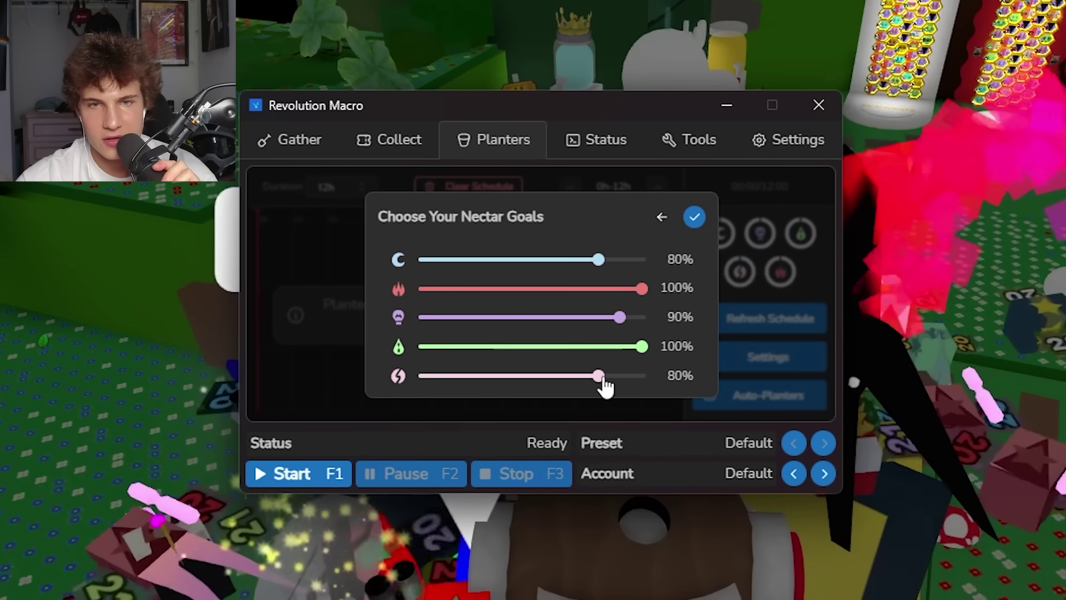
mouse_move(600, 375)
mouse_down()
mouse_move(623, 375)
mouse_move(611, 376)
mouse_up()
mouse_move(597, 259)
mouse_down()
mouse_move(567, 264)
mouse_move(576, 262)
mouse_up()
click(694, 218)
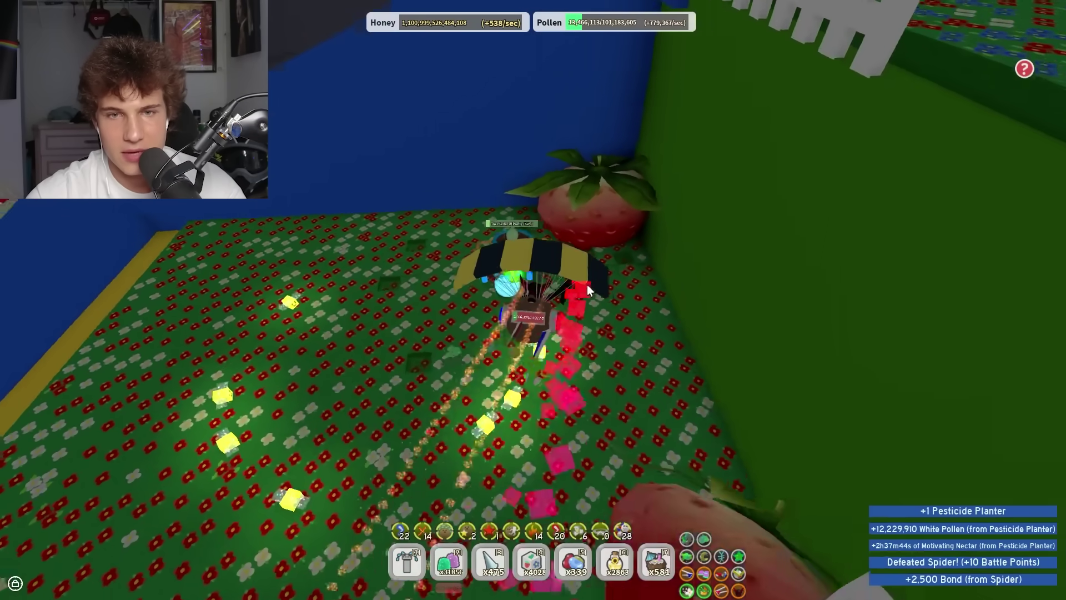
- Harvest the Planter Of Plenty in the strawberry field early, confirming the early-harvest prompt
key(e)
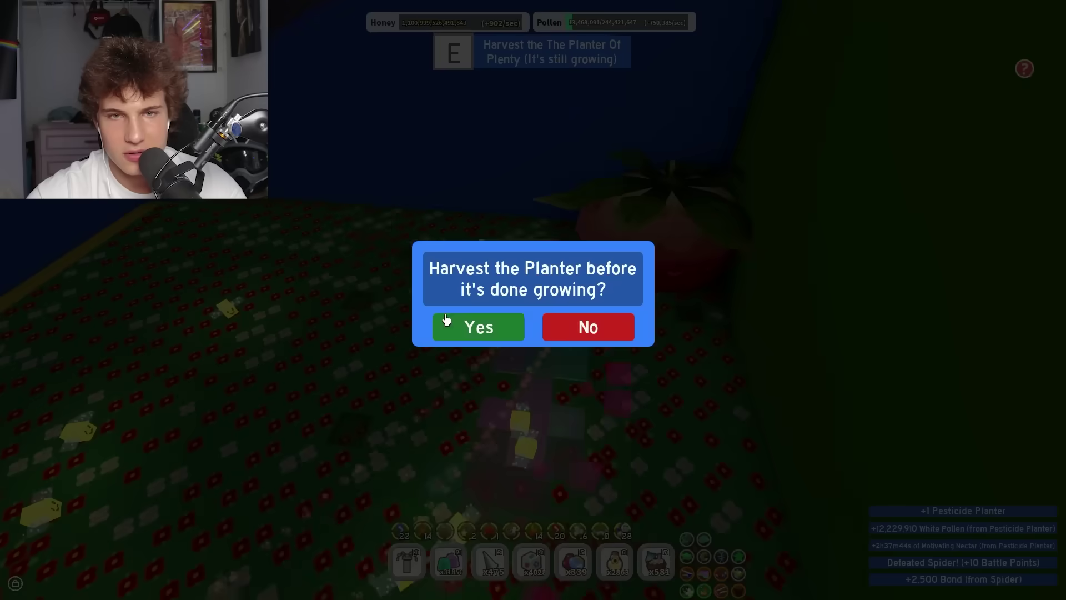
click(445, 321)
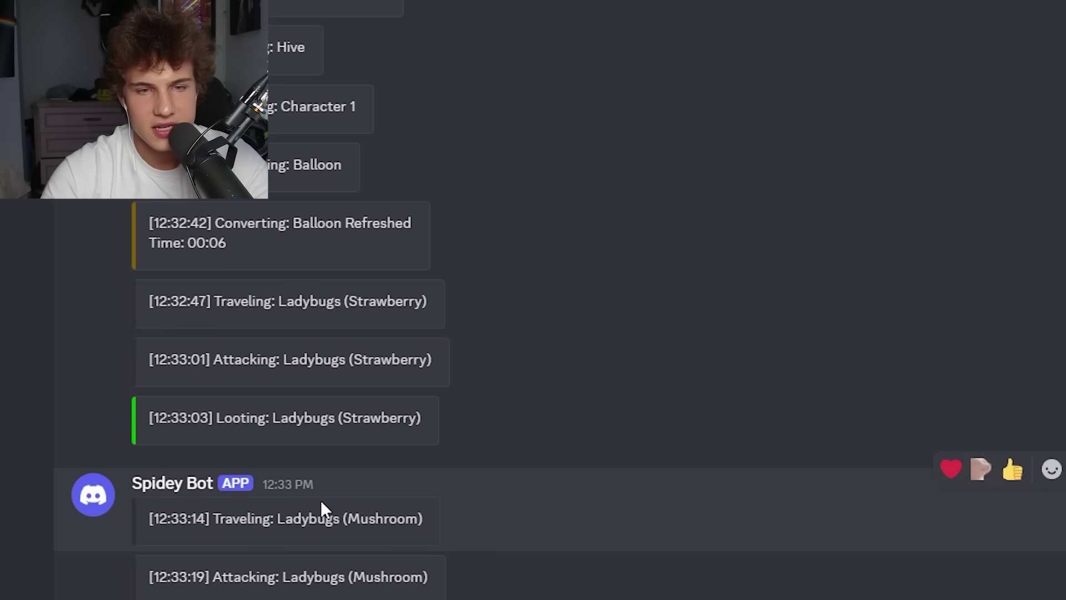
- Open the Discord server's settings and go to its webhooks list
scroll(474, 557, up, 2)
scroll(548, 488, down, 5)
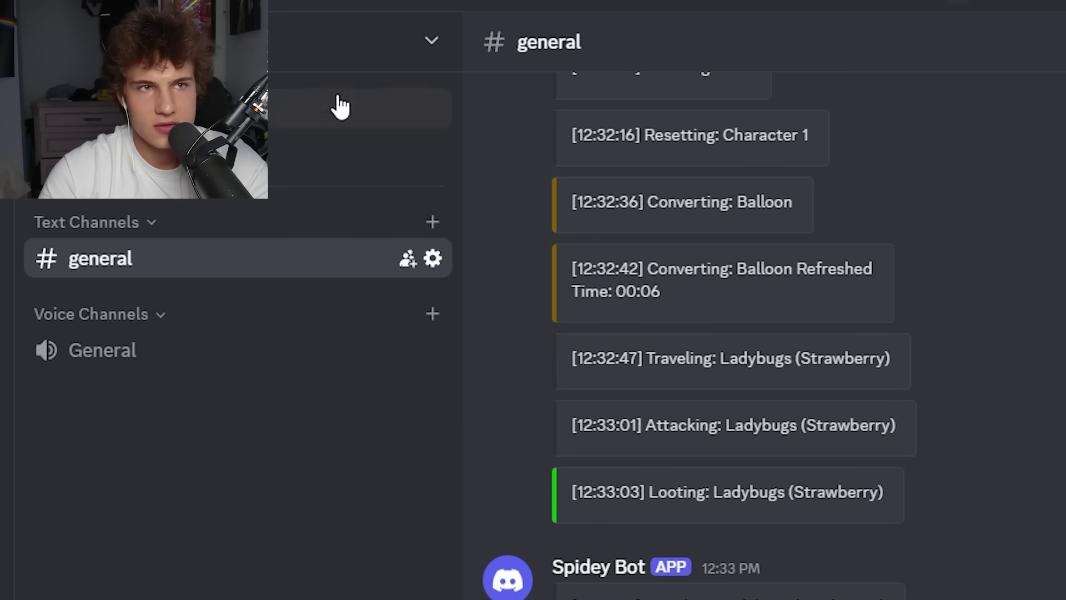
click(327, 42)
click(583, 302)
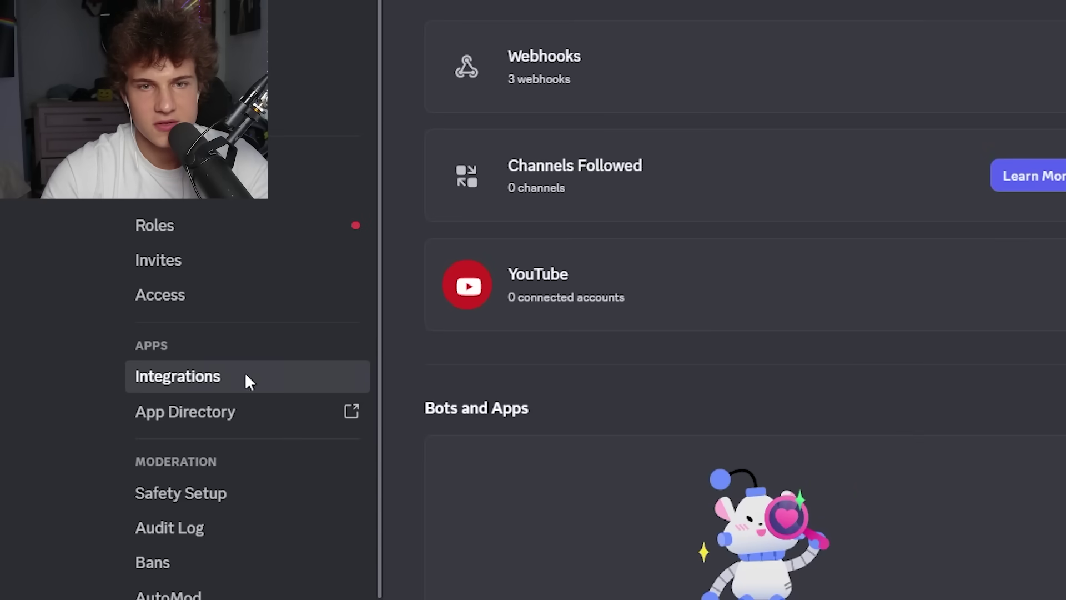
click(616, 78)
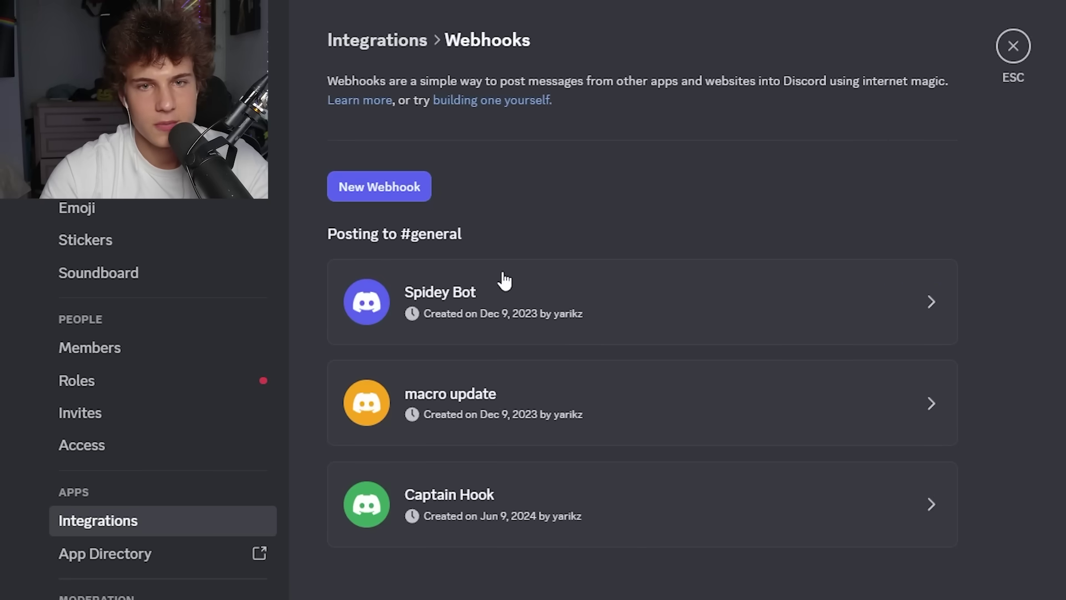
- Rename the newest webhook to 'macro tech support' and copy its webhook URL
click(469, 404)
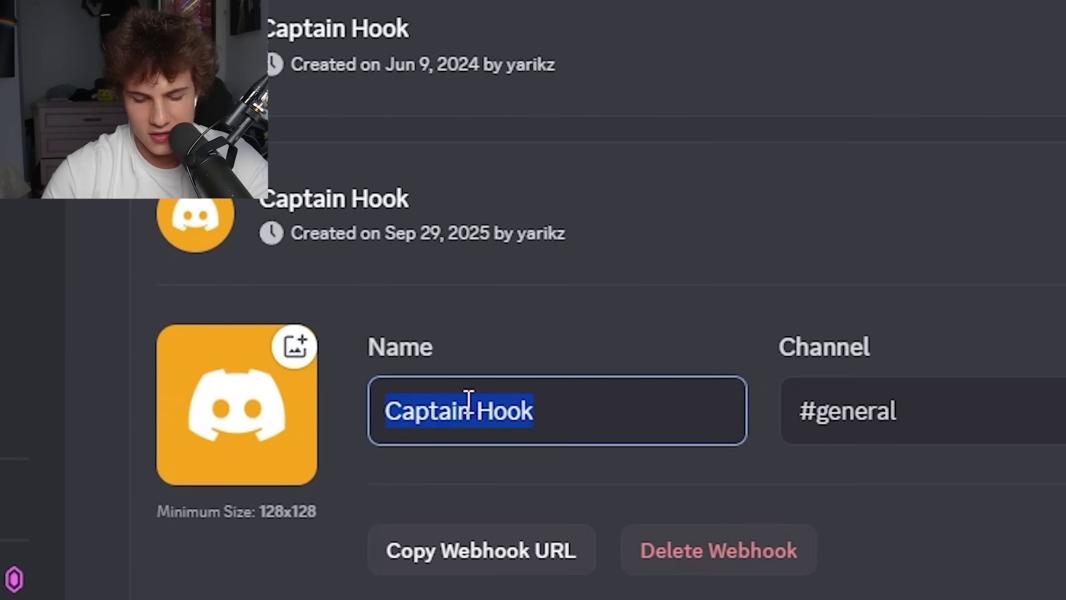
text(macro tech support)
scroll(466, 400, down, 2)
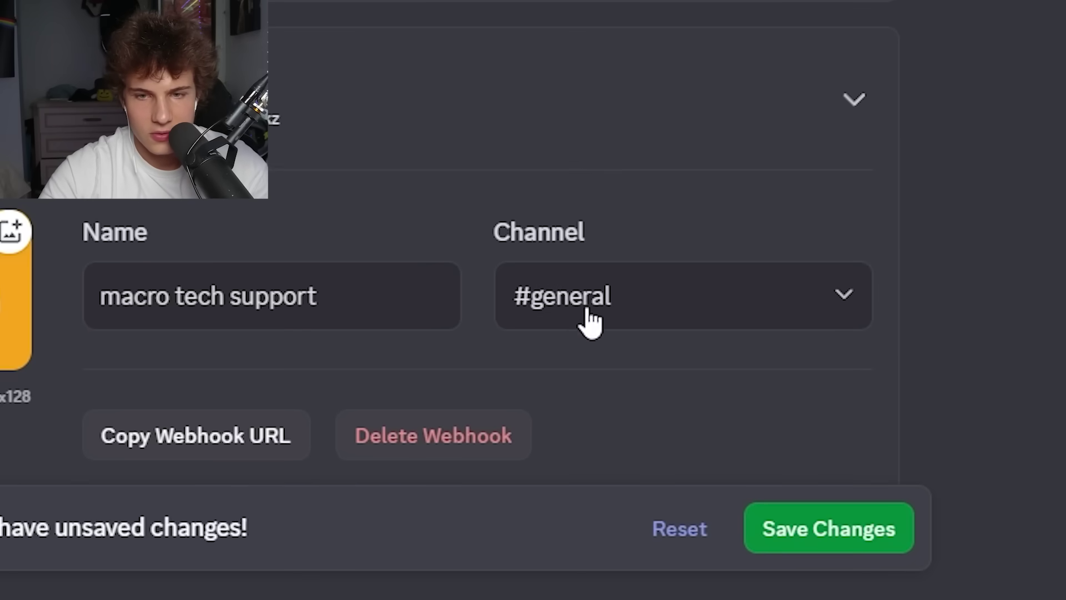
click(246, 440)
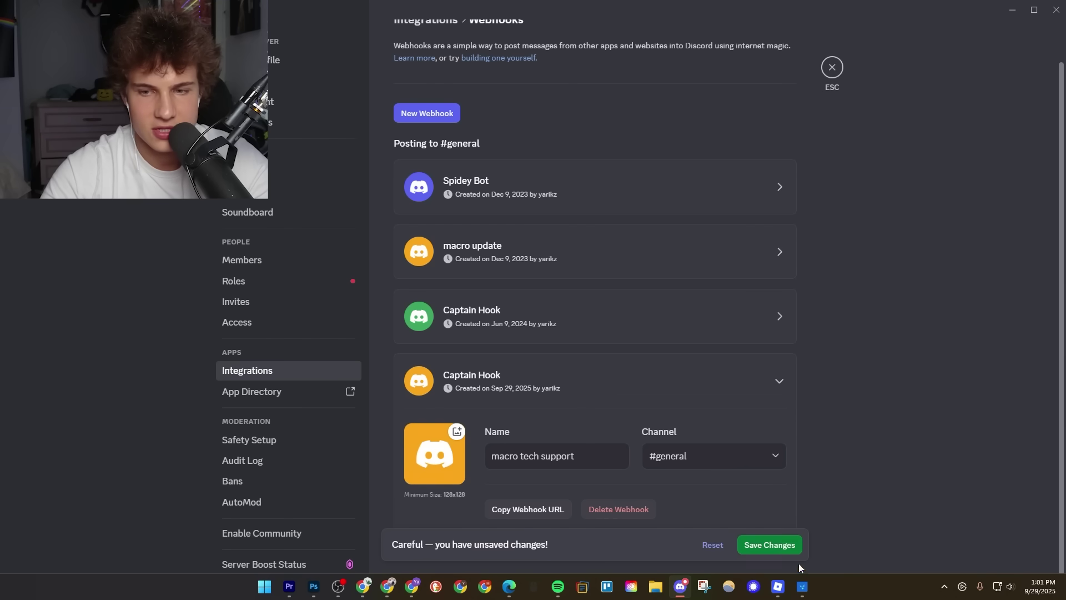
- Save the webhook, paste its URL into the macro, and copy the server owner's user ID for pings
click(803, 587)
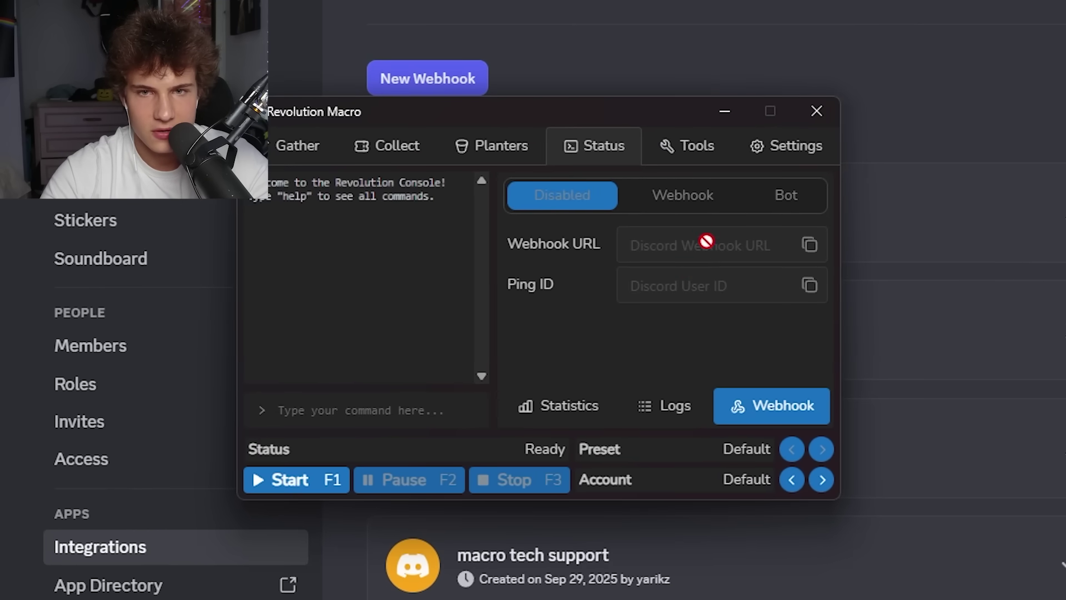
click(727, 245)
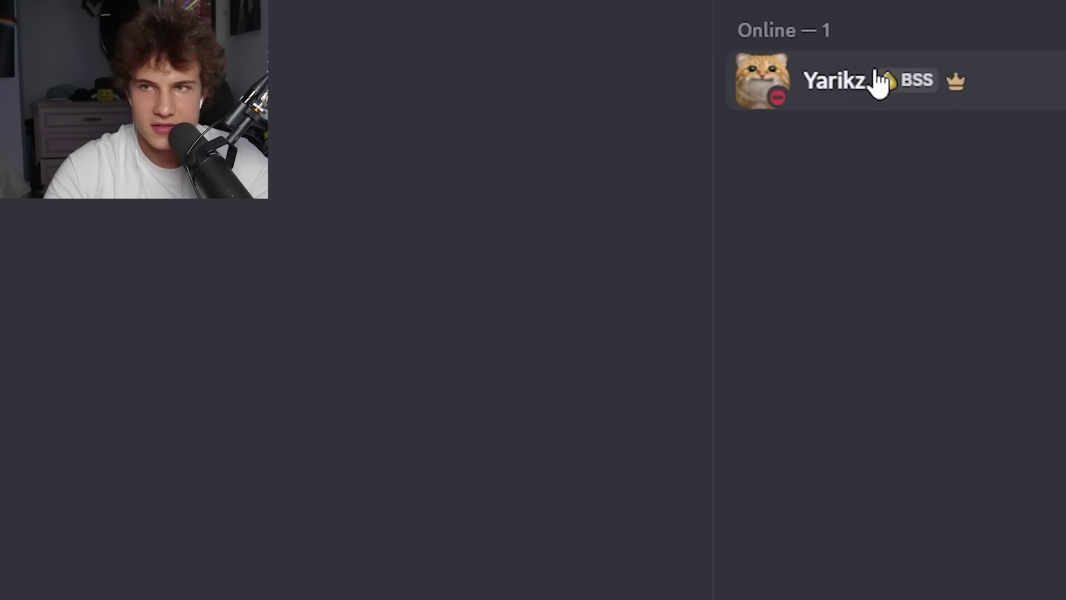
right_click(879, 82)
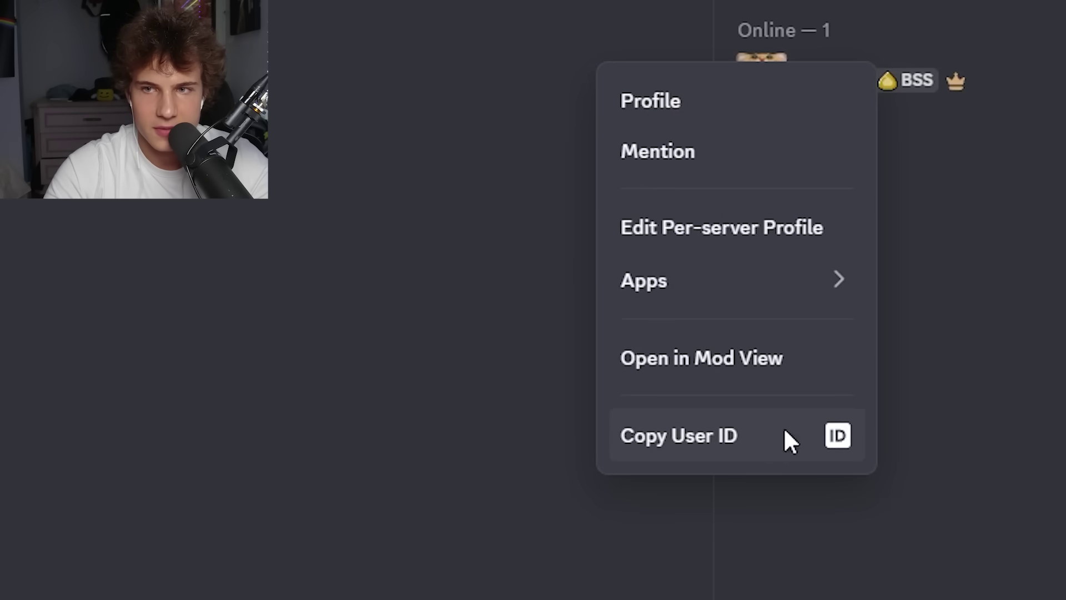
click(728, 438)
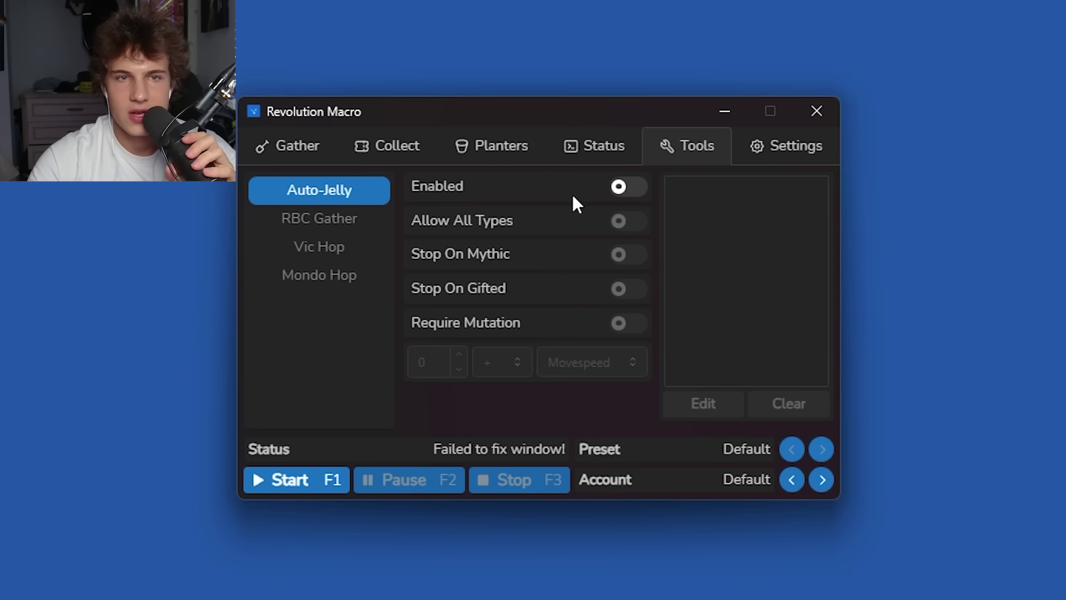
- Turn Auto-Jelly on, view Vic Hop settings, and claim an empty hive in the game
click(628, 186)
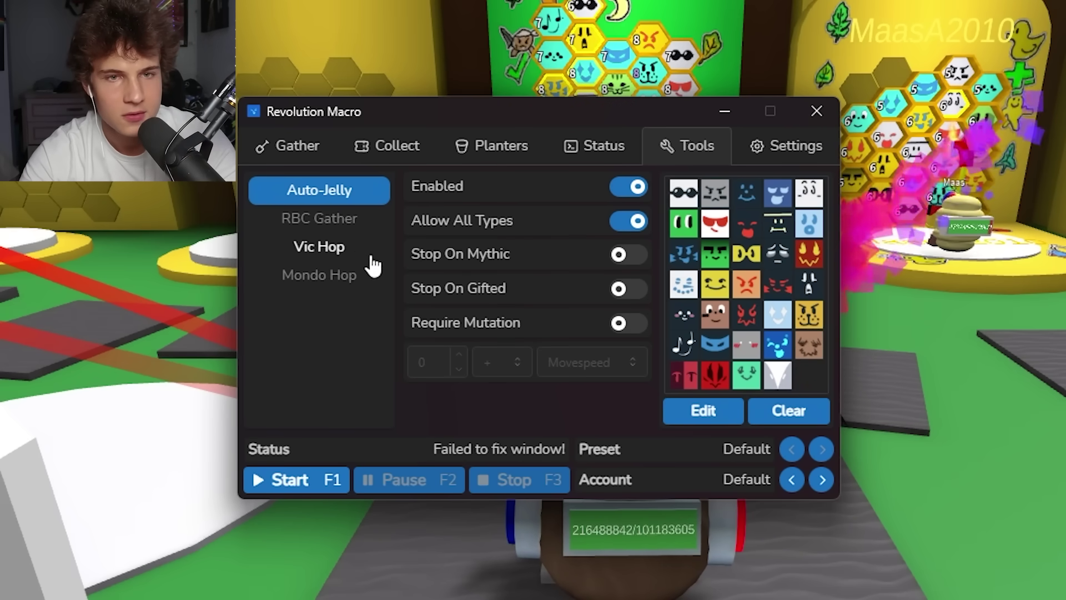
click(332, 256)
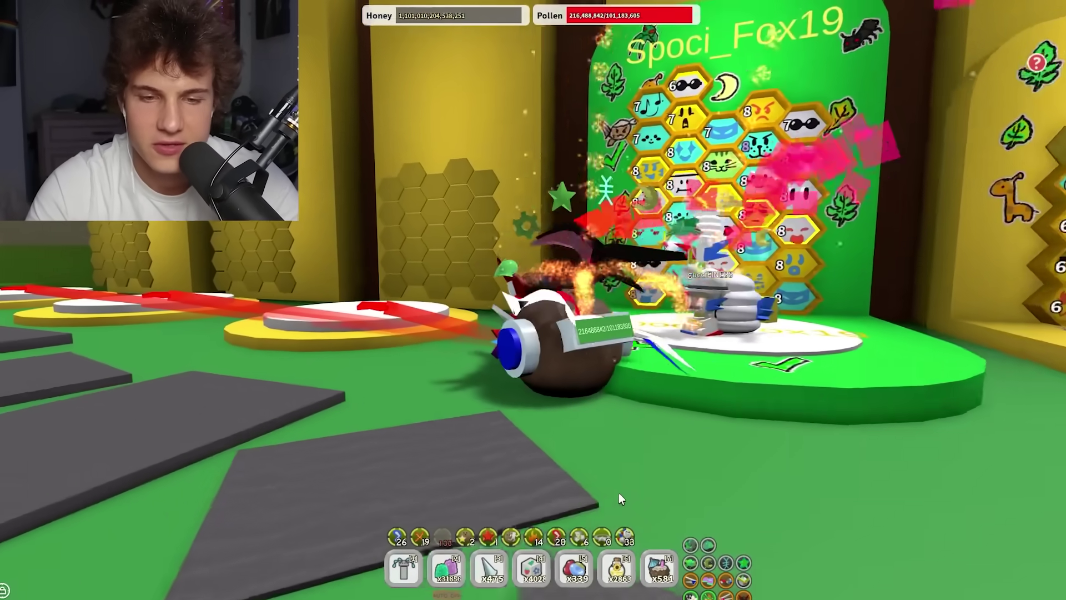
key(a)
key(e)
- Glide the character across the map, over the glass-topped block and fields toward the blue arch
key(d)
key(space)
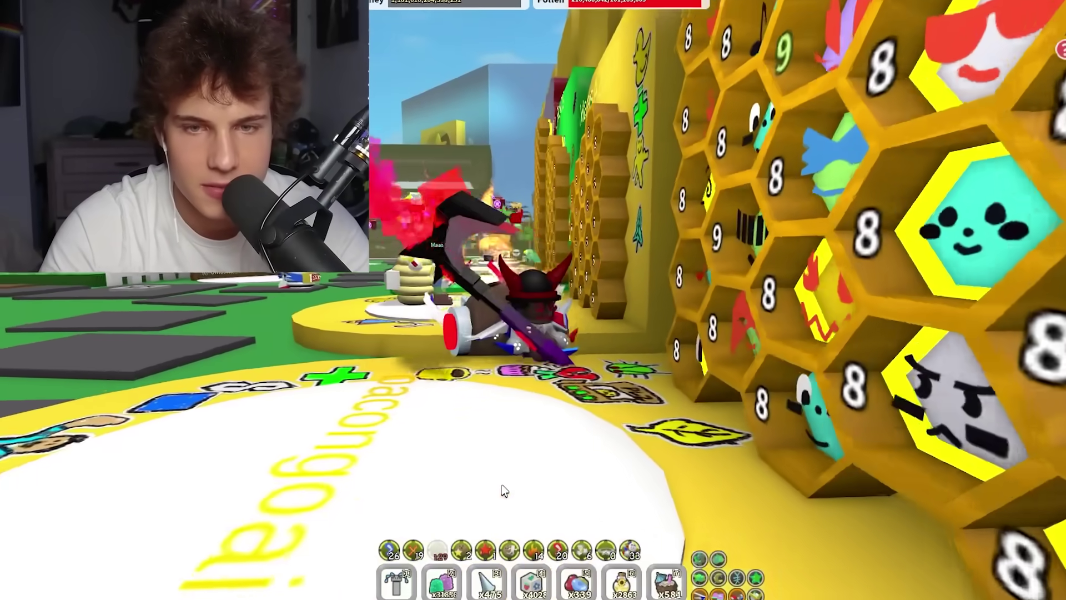
key(space)
key(w)
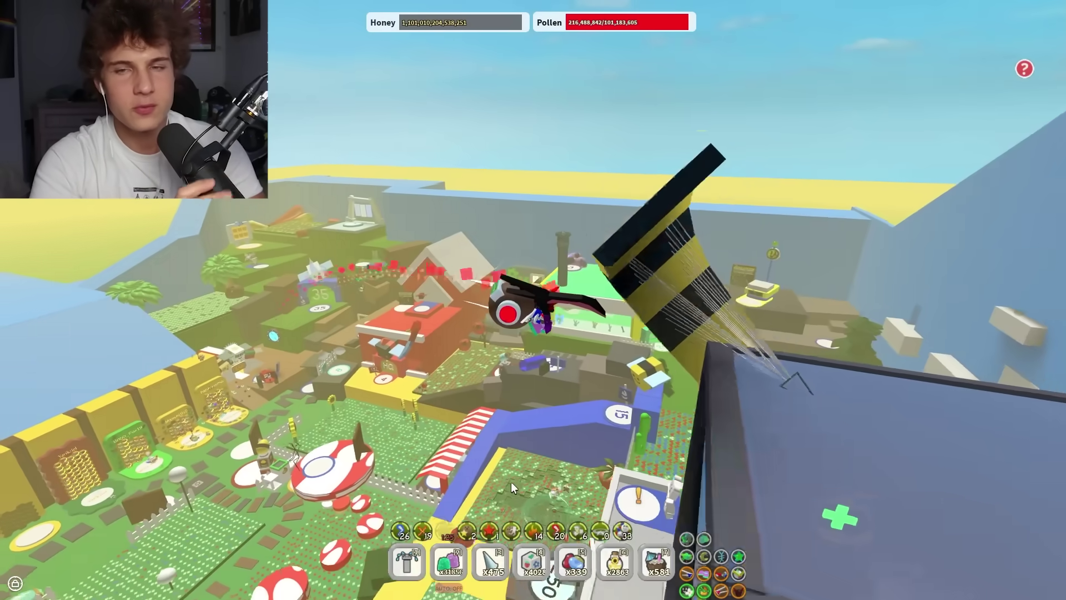
key(w)
key(space)
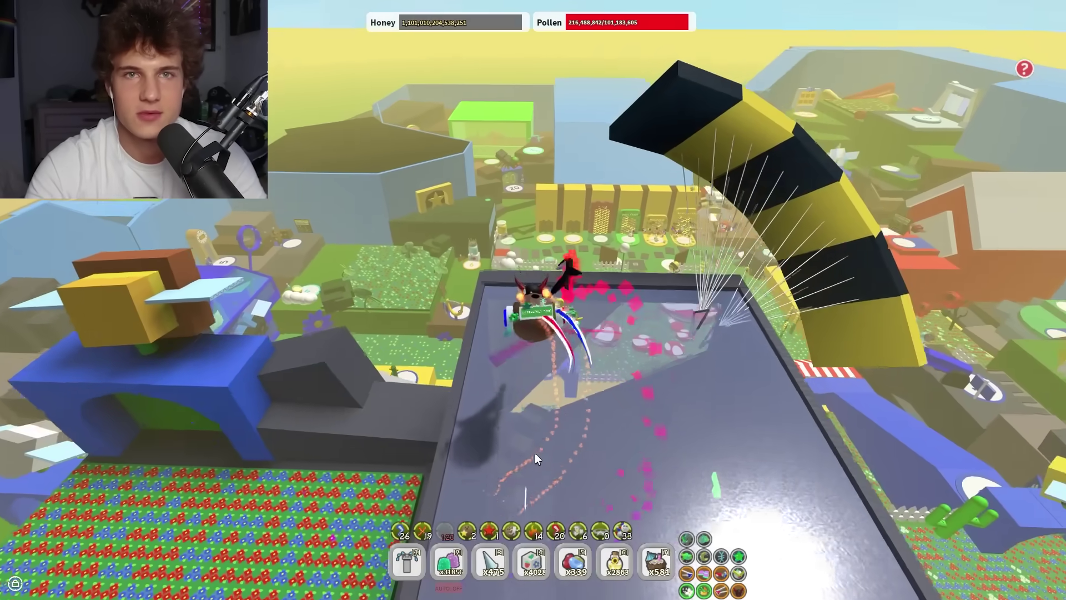
key(w)
key(space)
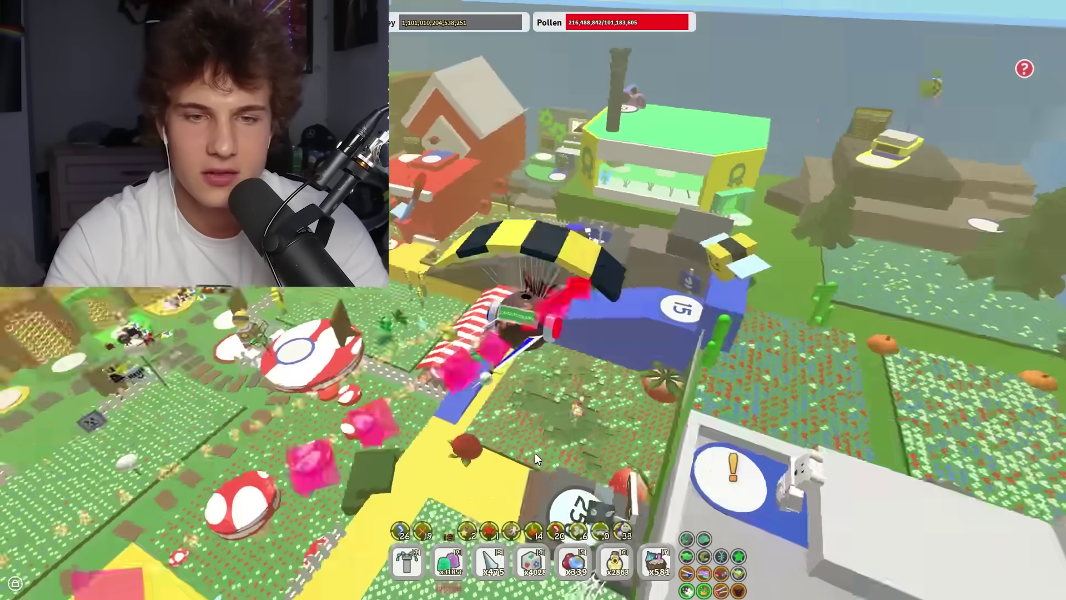
key(w)
key(space)
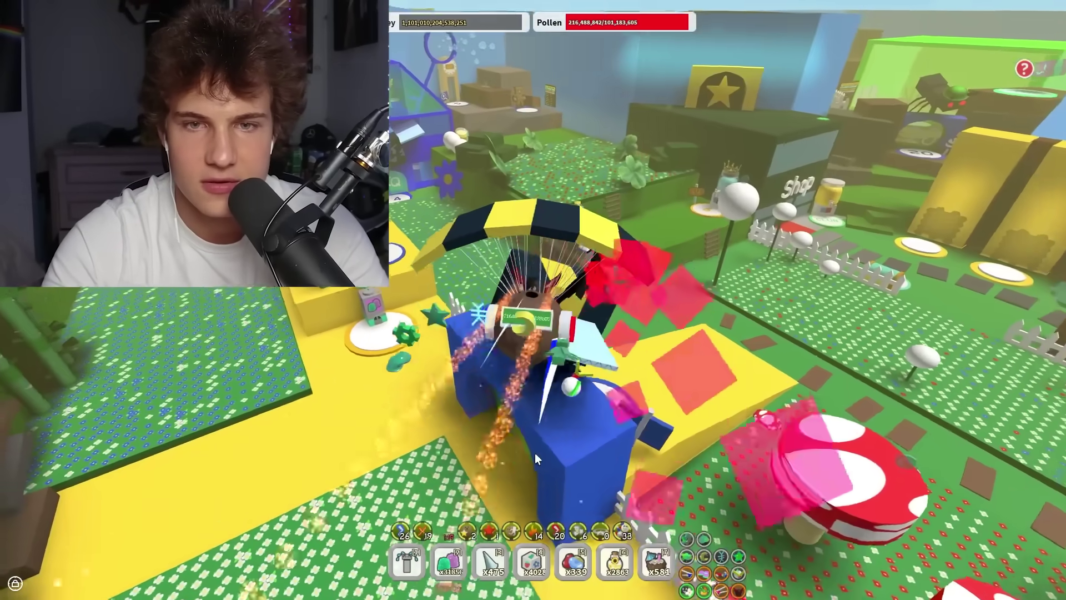
key(w)
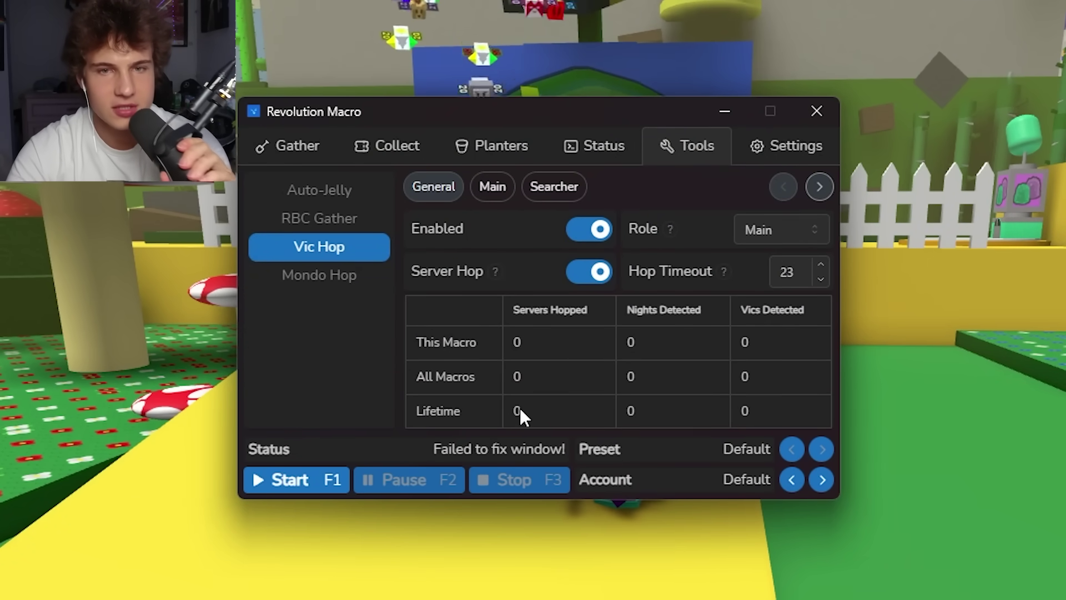
- Set Auto-Jelly to target the red-and-black bee
click(355, 195)
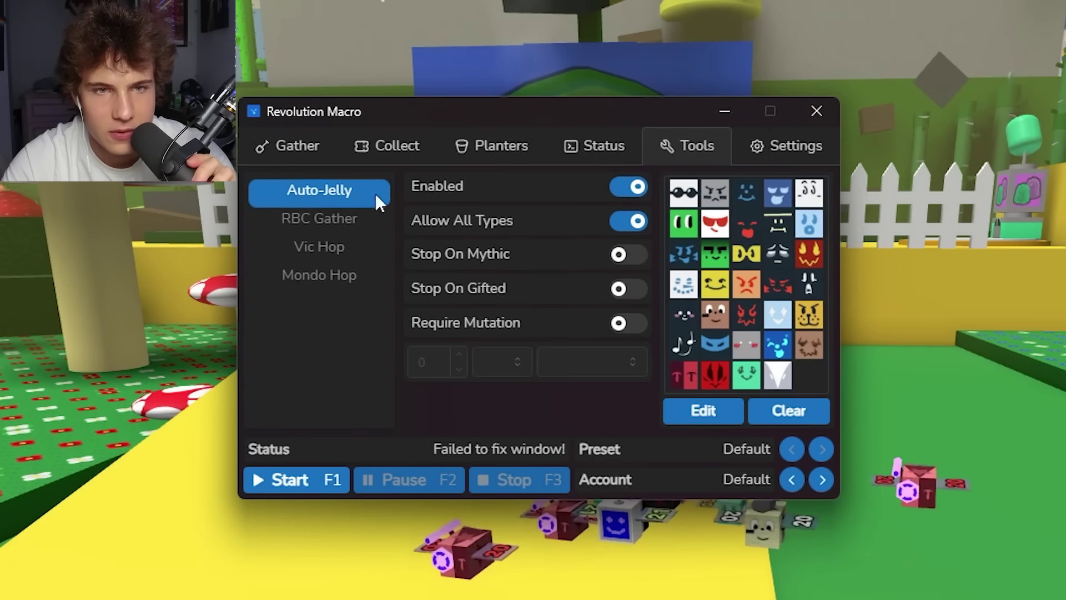
click(703, 410)
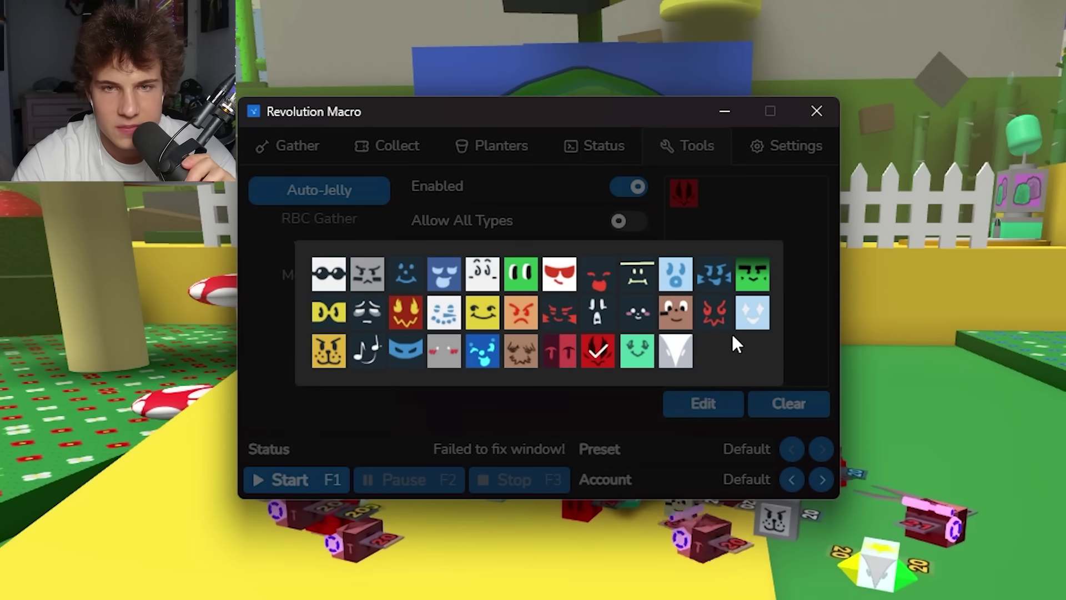
click(800, 340)
click(1028, 333)
key(alt+Tab)
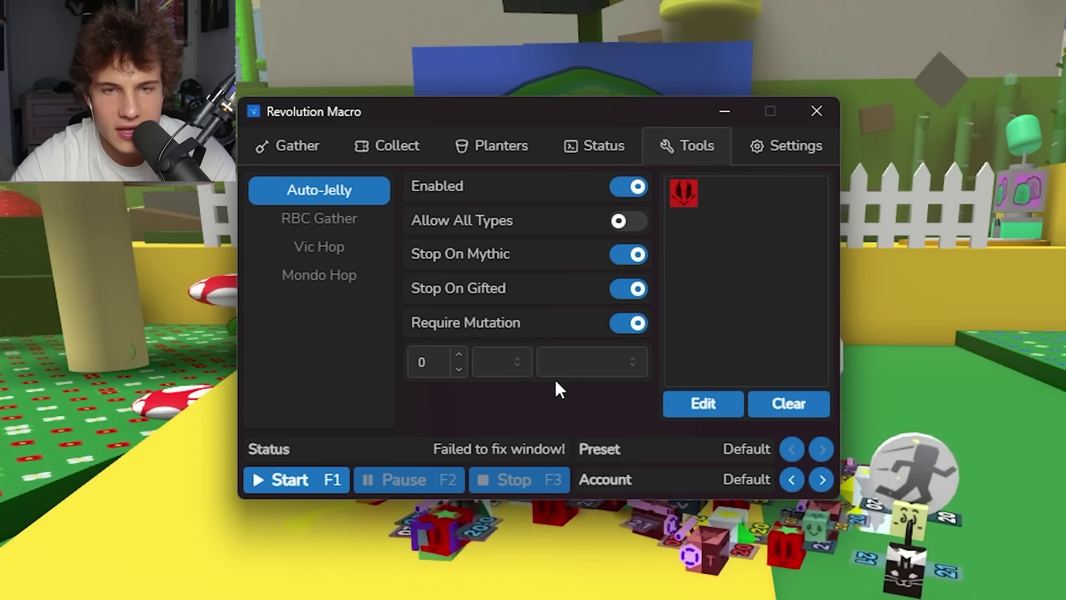
- Review RBC Gather's role and alt options without enabling it, then view Vic Hop settings
click(322, 222)
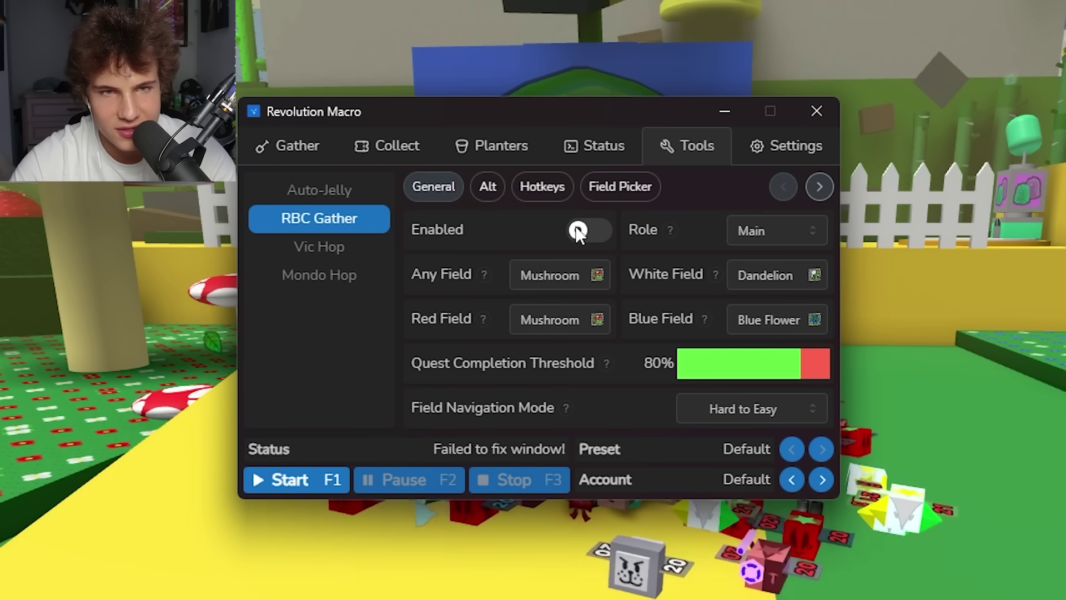
click(748, 242)
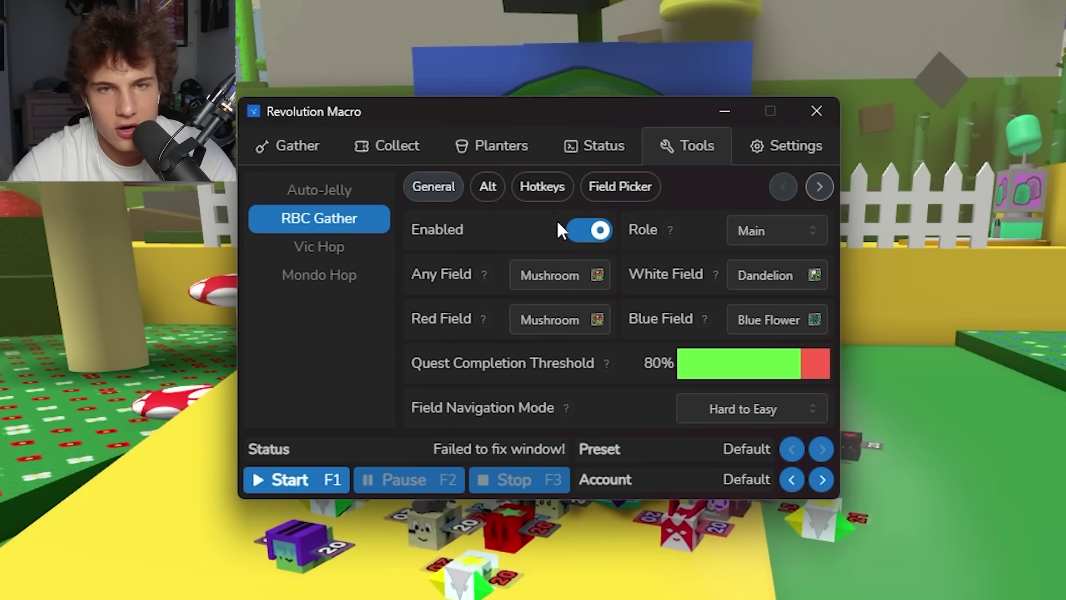
click(486, 192)
click(422, 189)
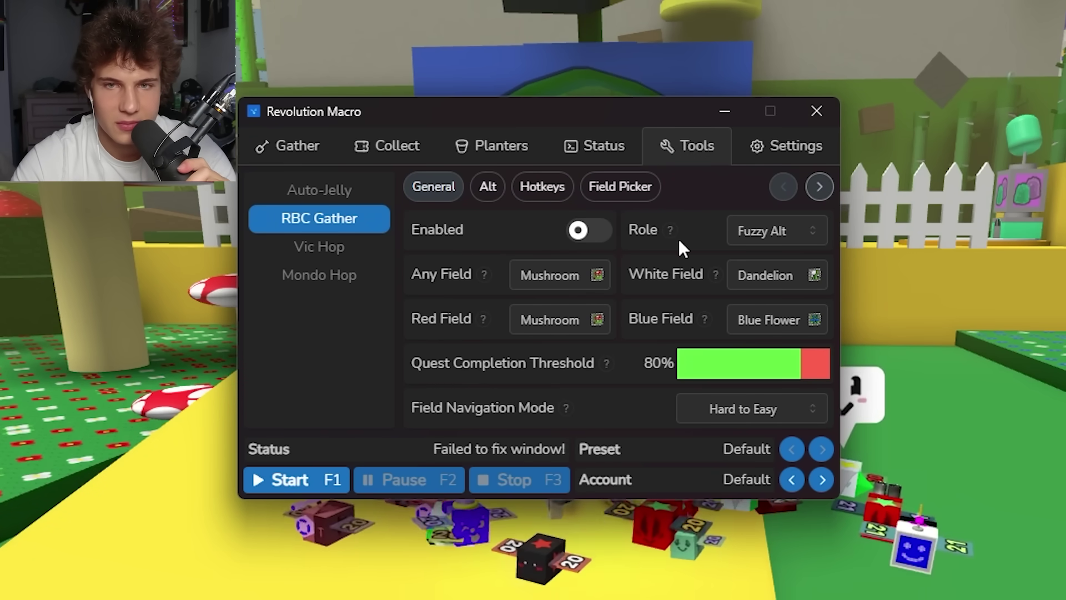
click(331, 251)
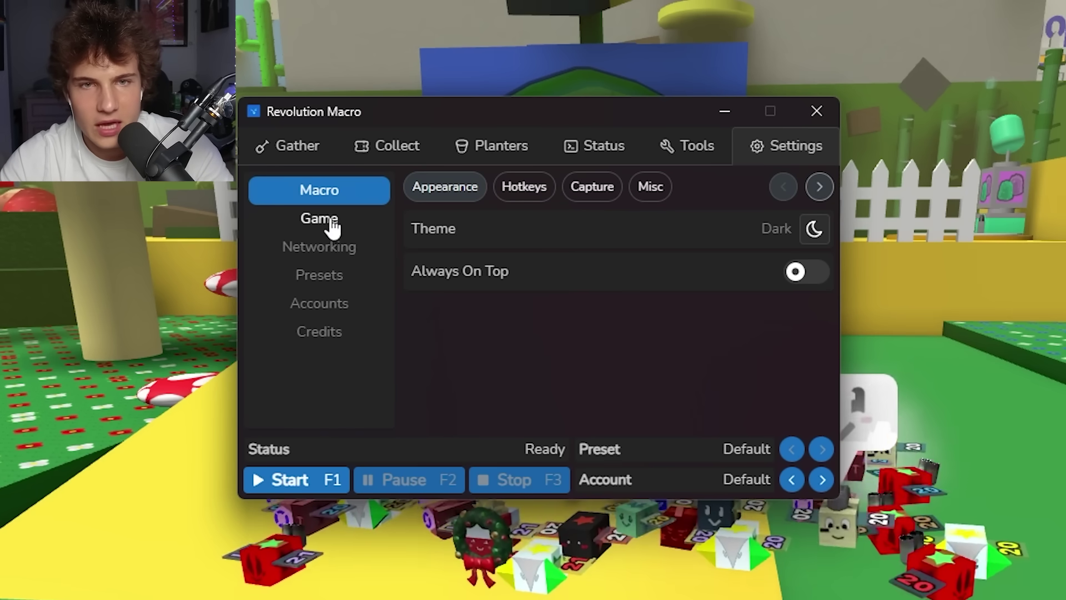
- Switch the theme to Light and back to Dark, and set Player Movespeed to 33.35
click(806, 233)
click(814, 230)
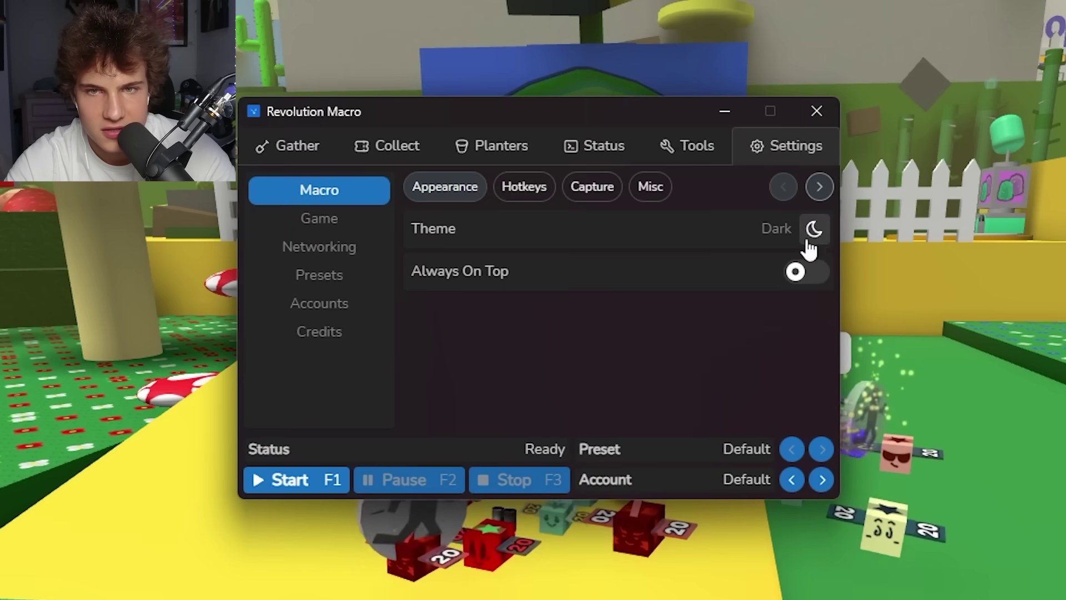
click(306, 226)
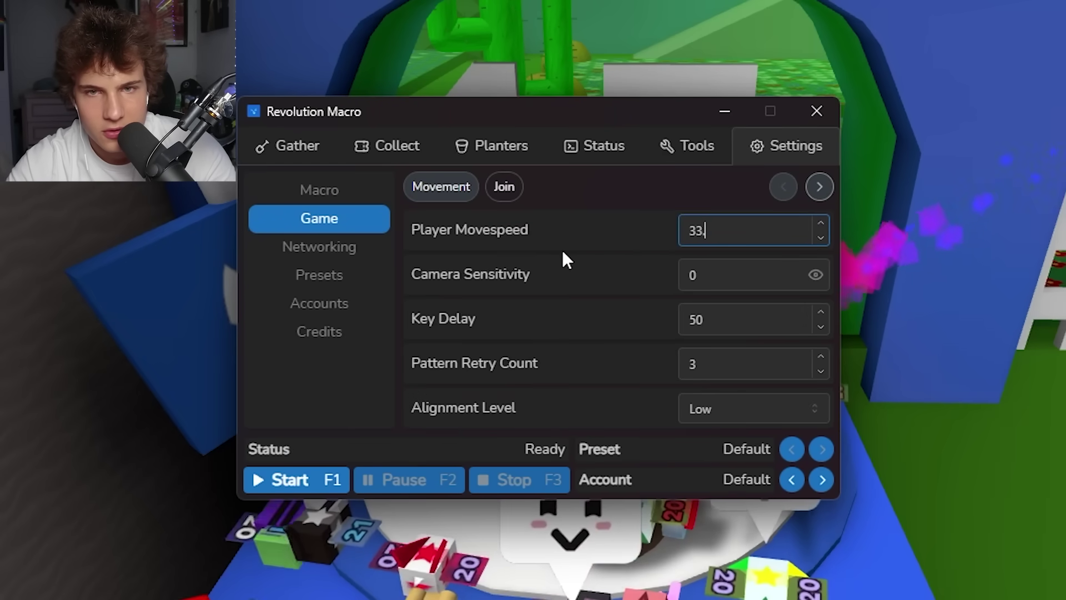
text(.35)
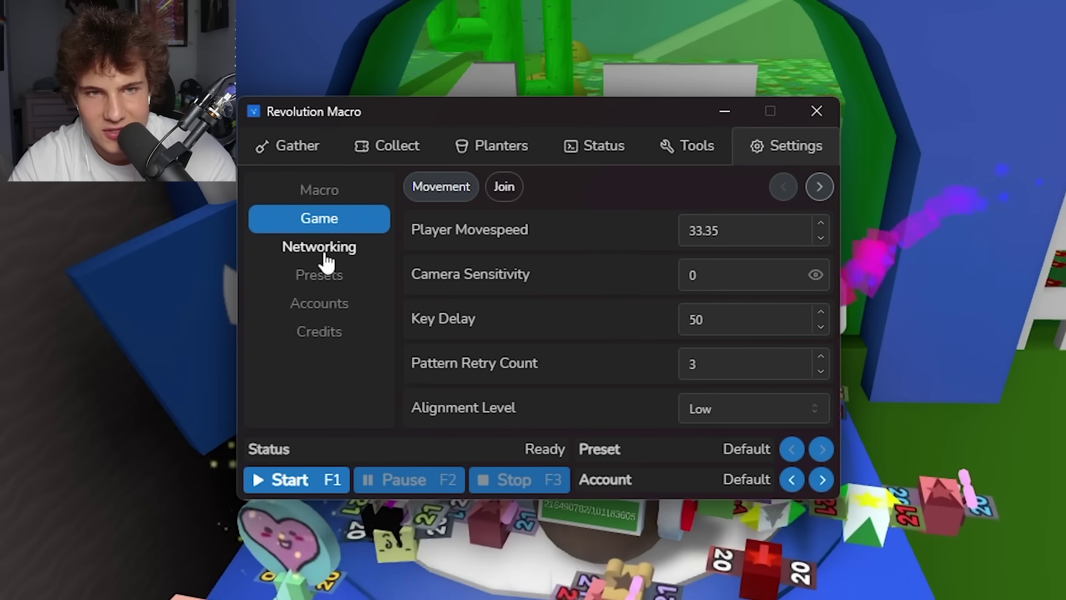
- Browse the Networking, Accounts and Credits settings pages
click(323, 253)
click(319, 304)
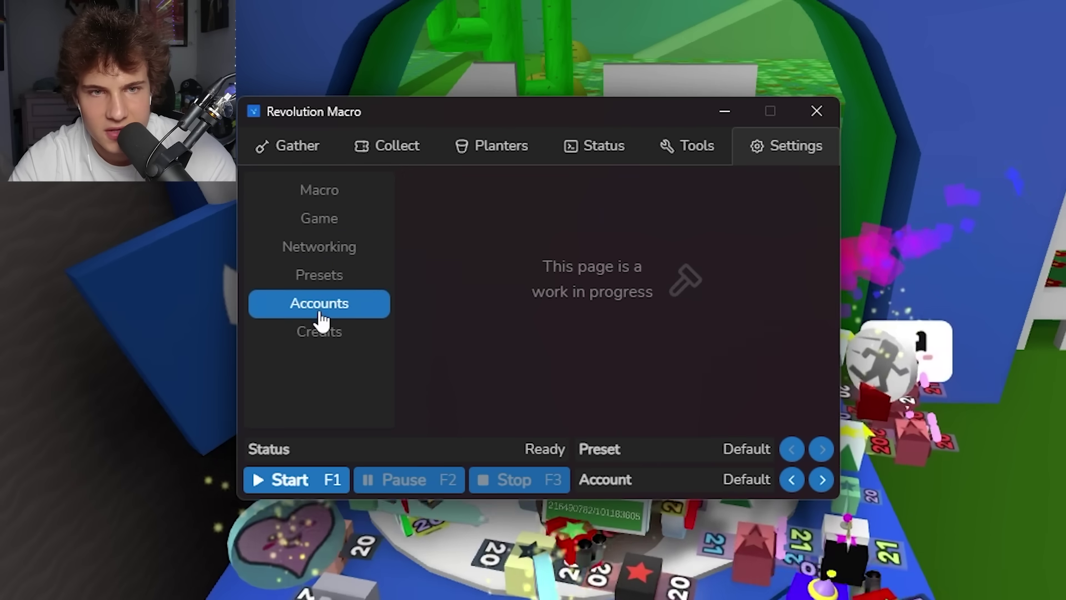
click(319, 333)
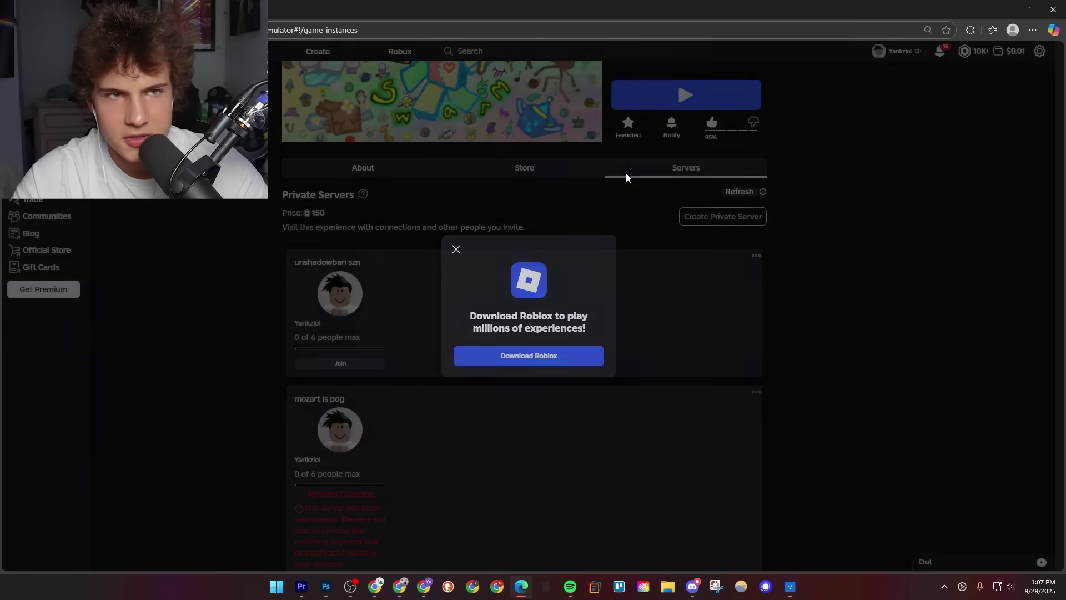
- Dismiss the Download Roblox prompt on the Servers page
click(509, 491)
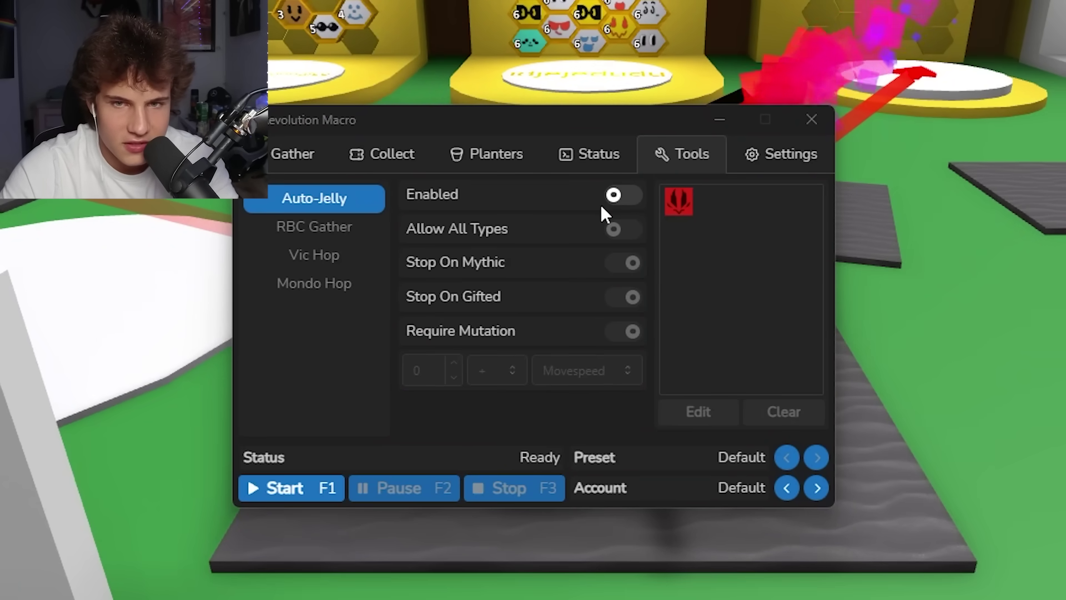
- Show the Gather pattern list and move the macro window into the top-right corner
click(297, 163)
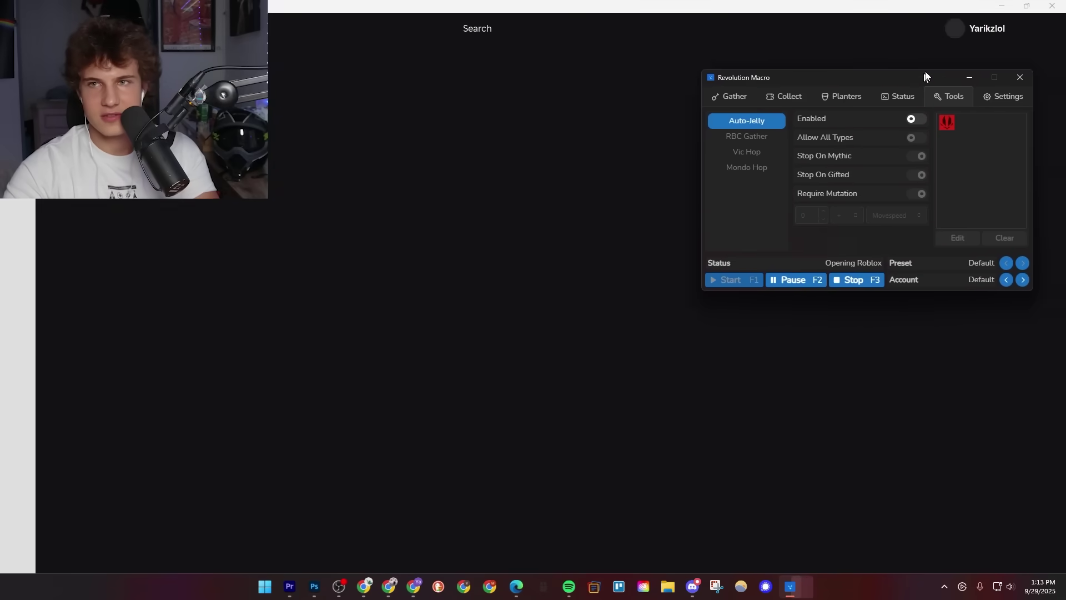
drag(644, 123, 700, 0)
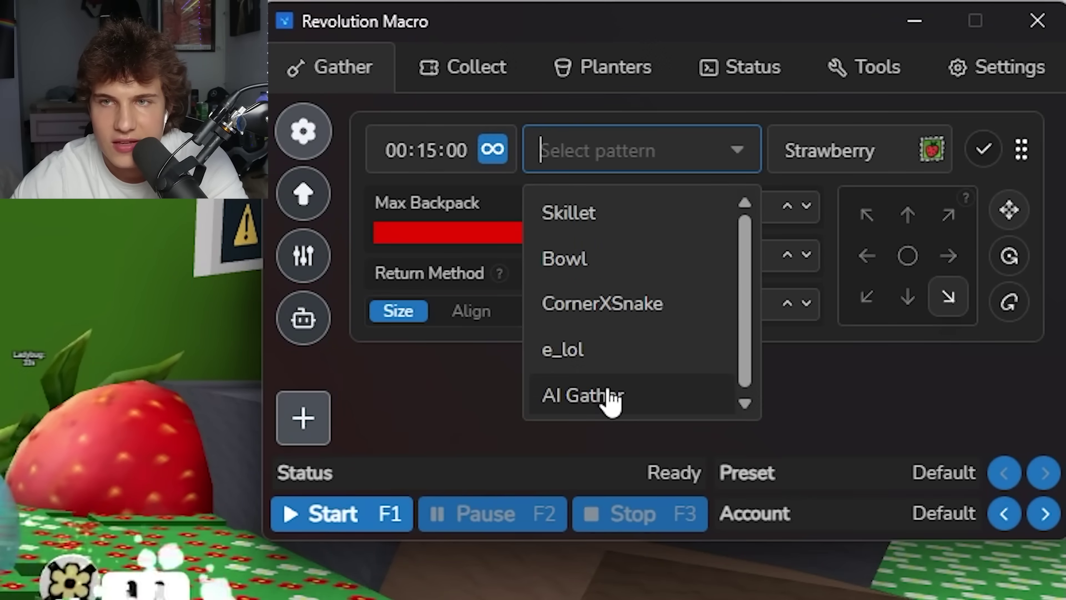
- Start the macro so it runs AI Gather on the Strawberry field
click(332, 519)
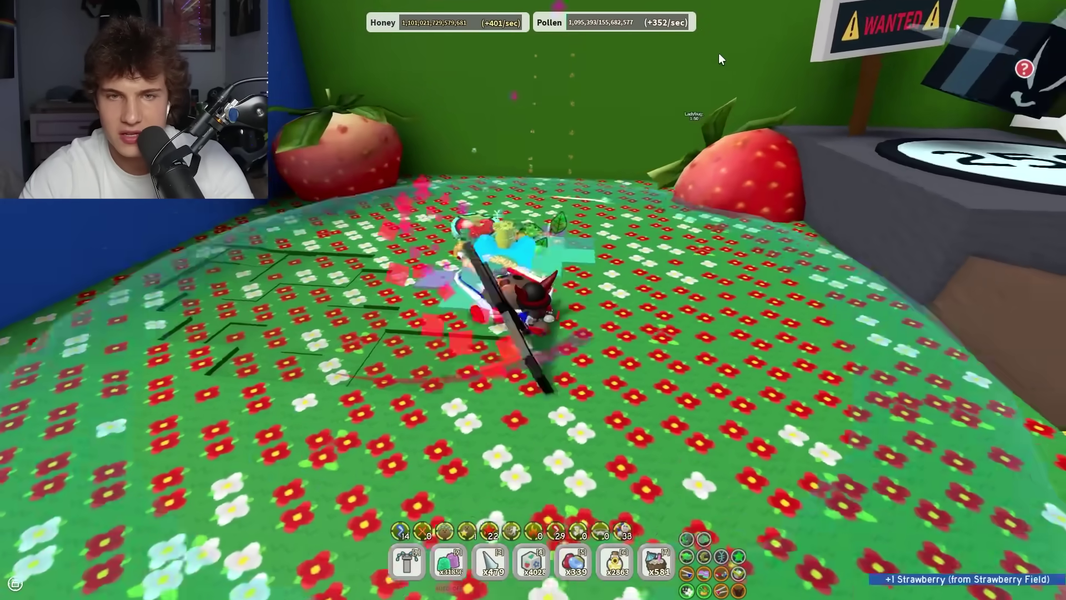
- Let the macro gather pollen on the Strawberry field, then launch from the cannon
key(s)
key(w)
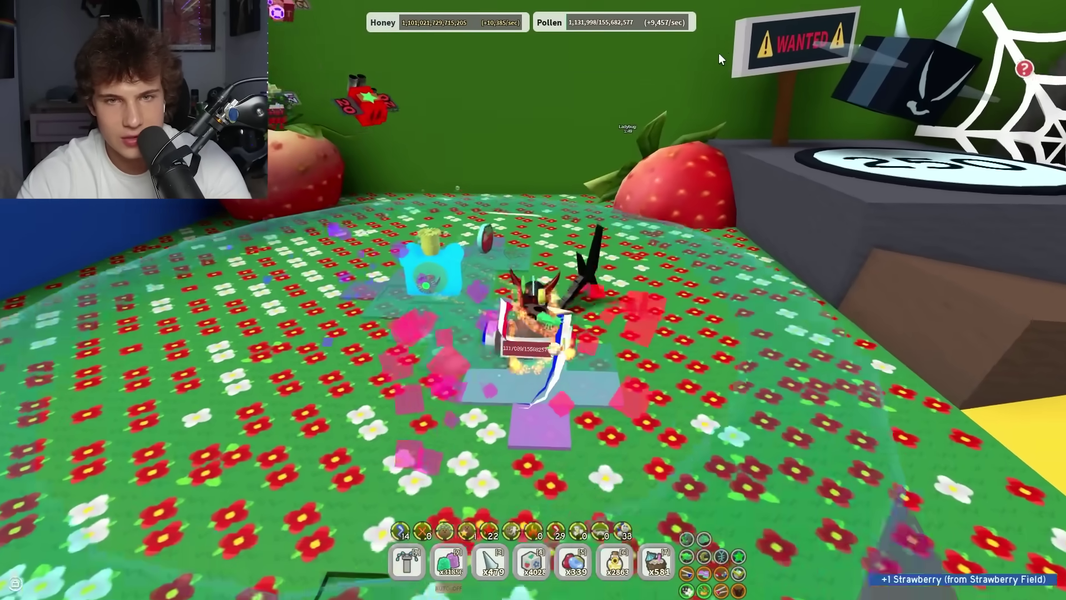
key(a)
key(s)
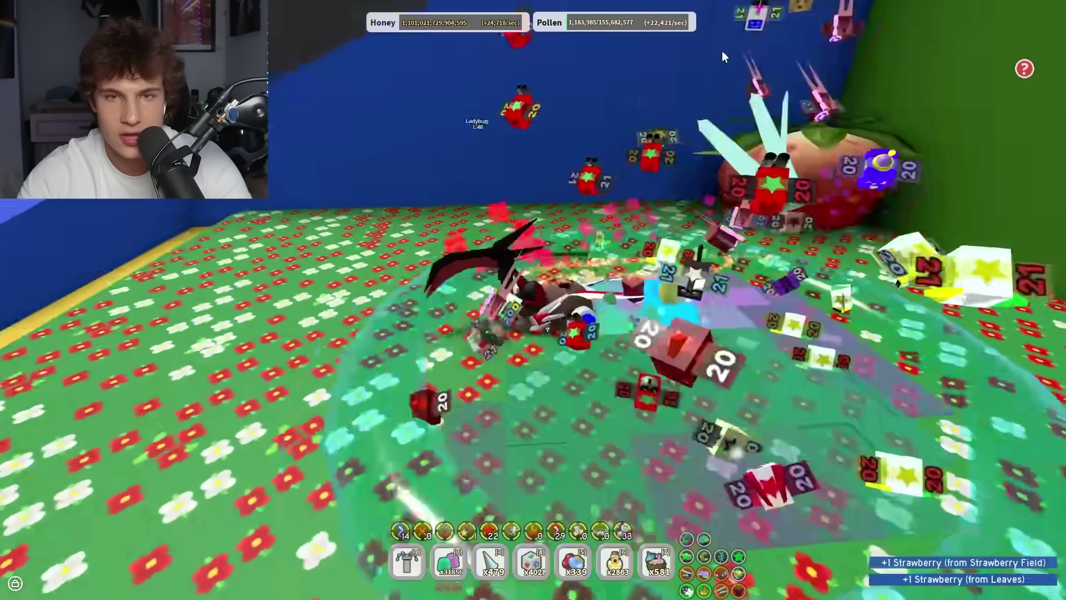
key(w)
key(w)
key(space)
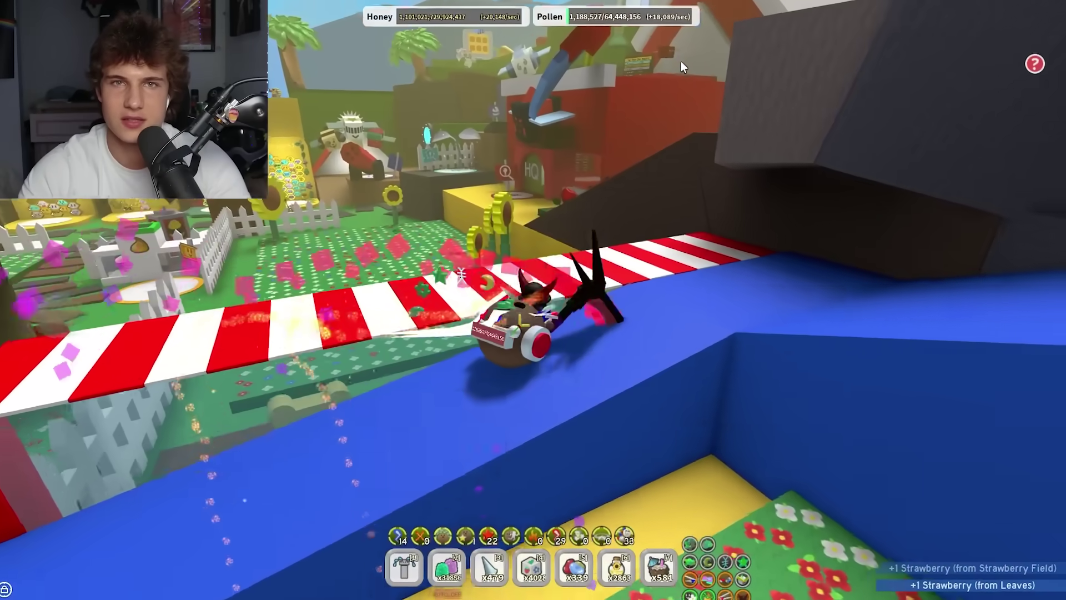
key(space)
key(w)
key(space)
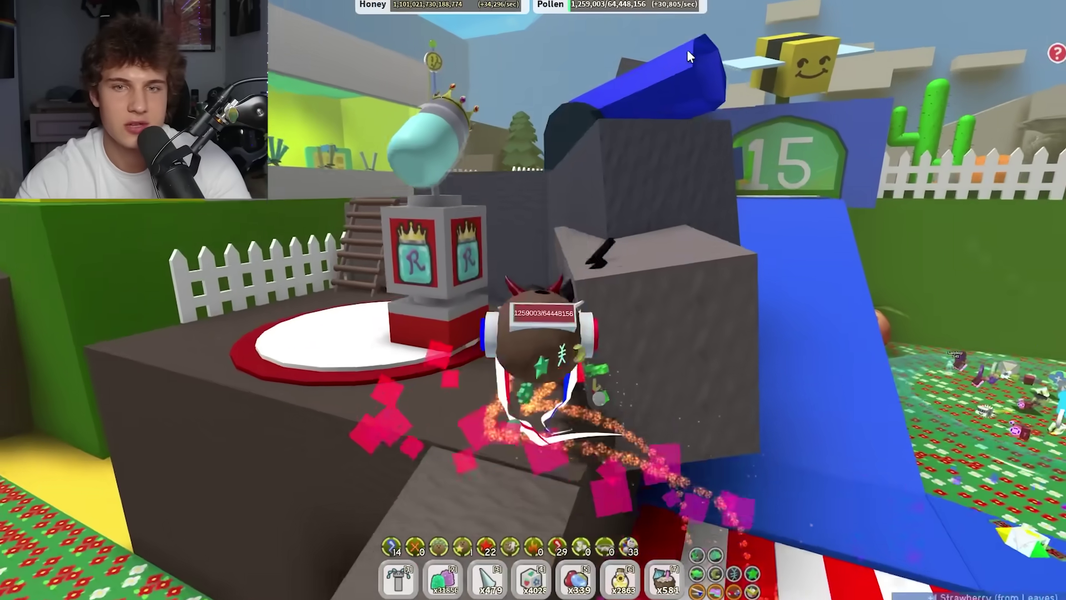
key(space)
key(e)
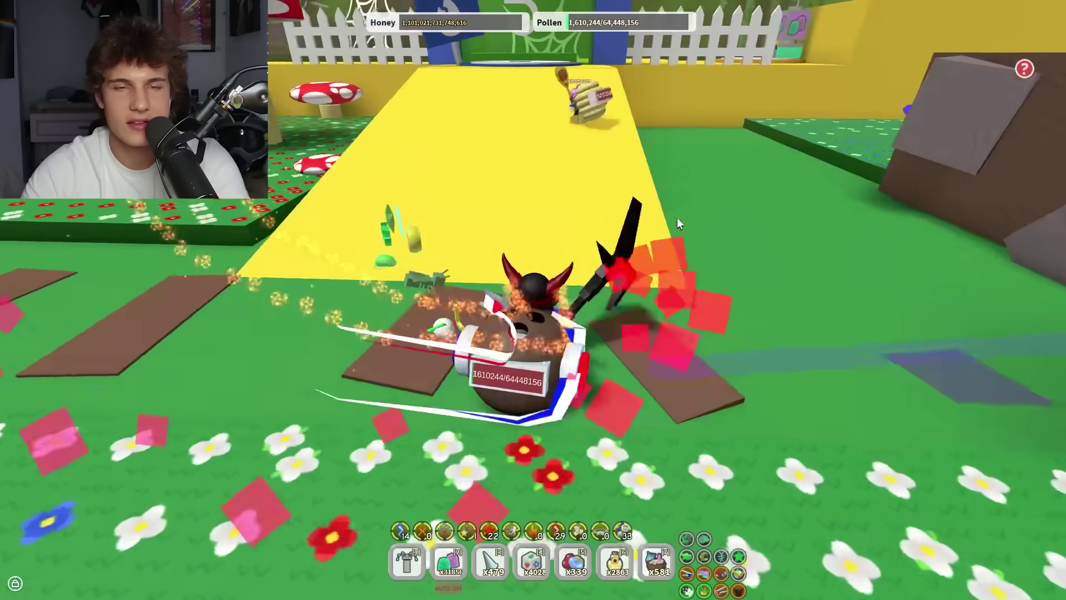
- Glide back across the map toward the hive, with pollen reaching 1,612,512
key(w)
key(space)
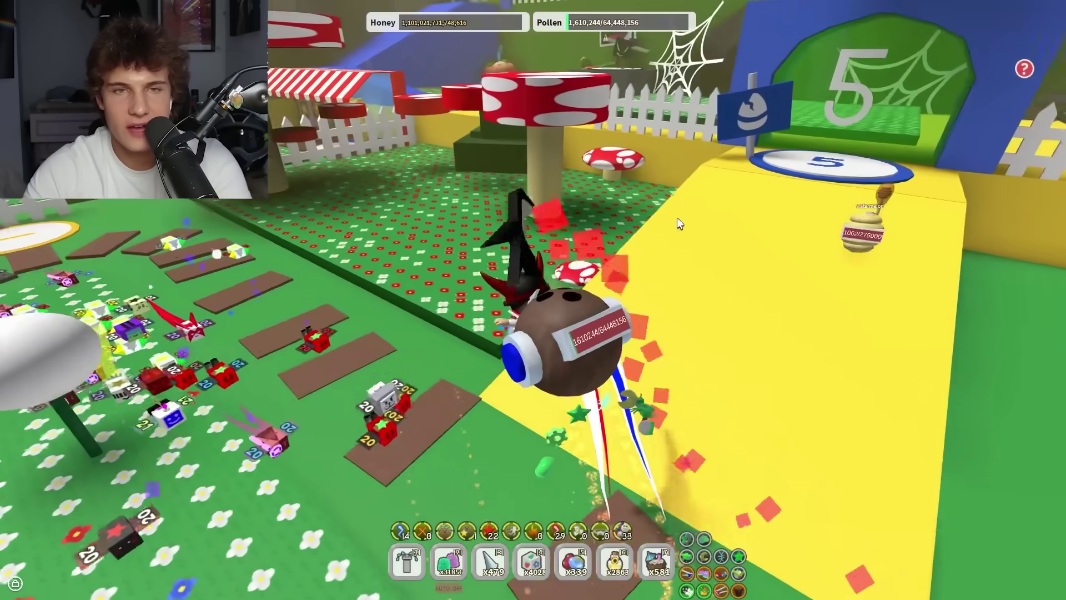
key(space)
key(w)
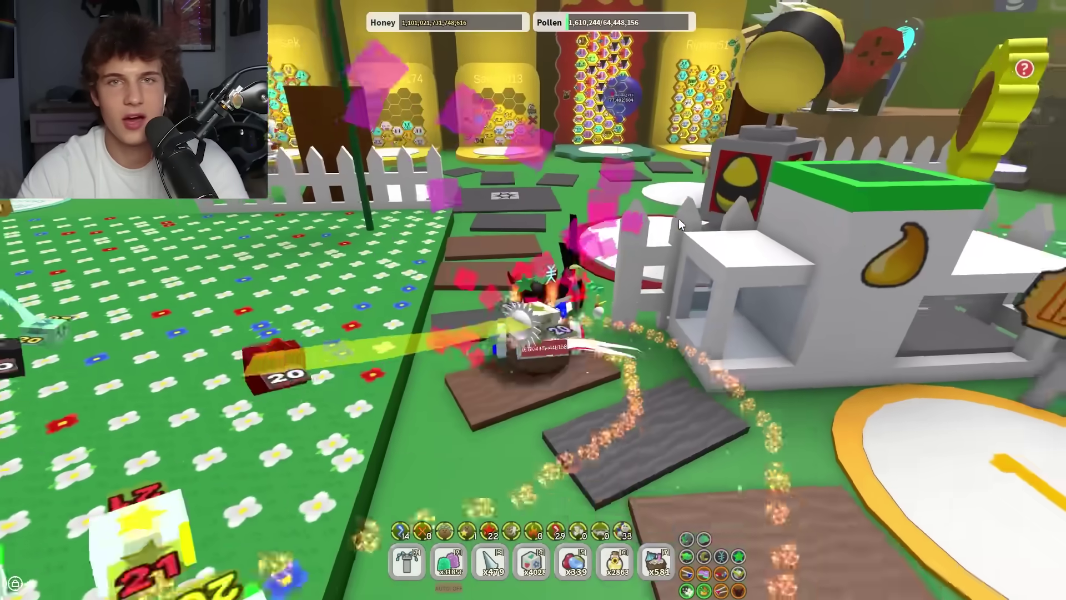
key(space)
key(space)
key(w)
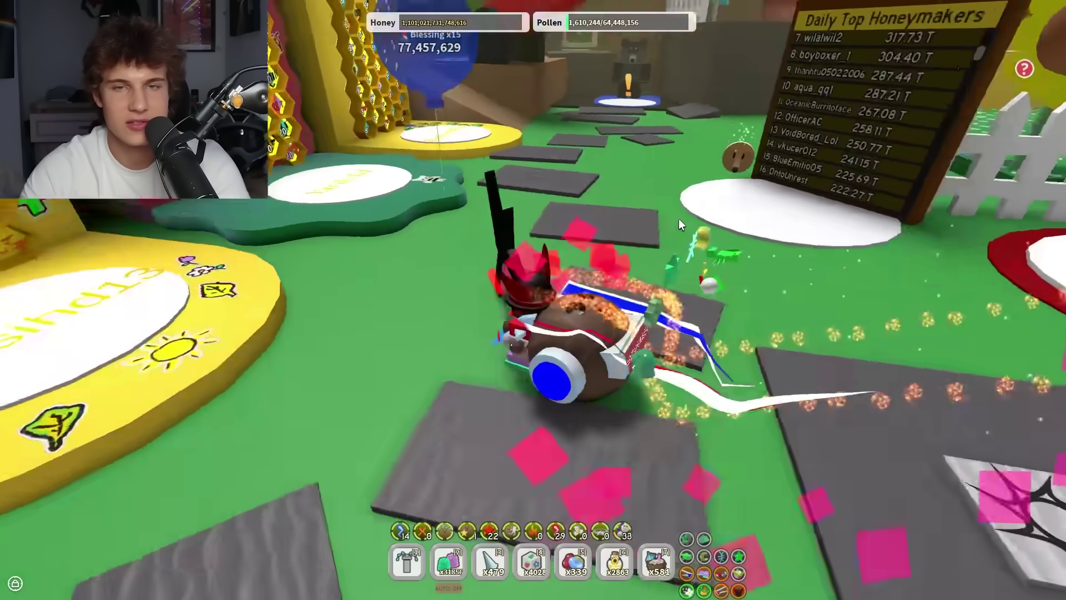
key(space)
key(space)
key(w)
key(space)
key(space)
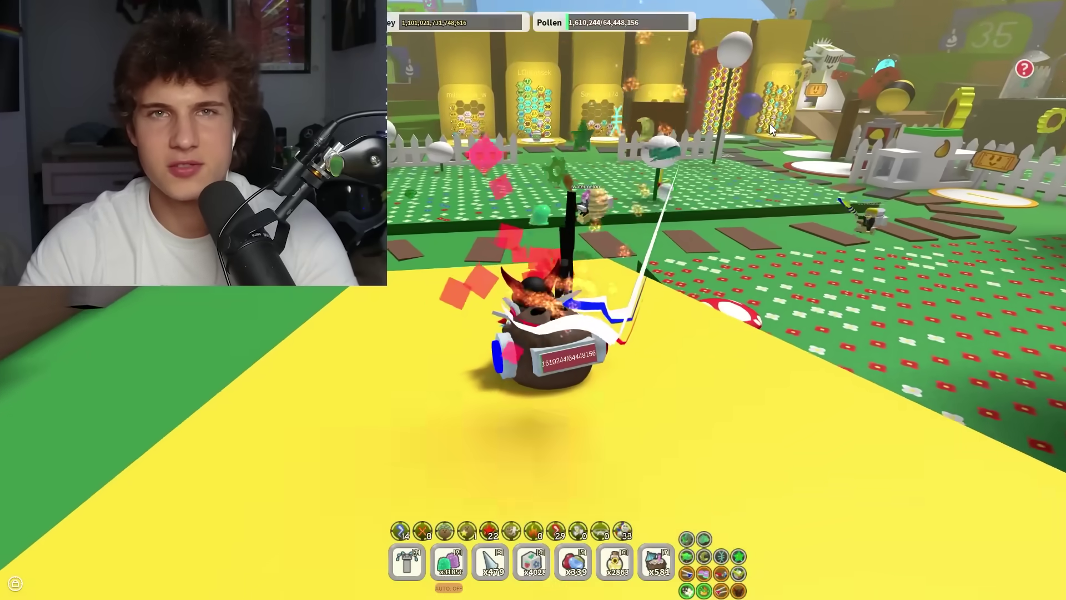
key(w)
key(space)
key(space)
key(space)
key(w)
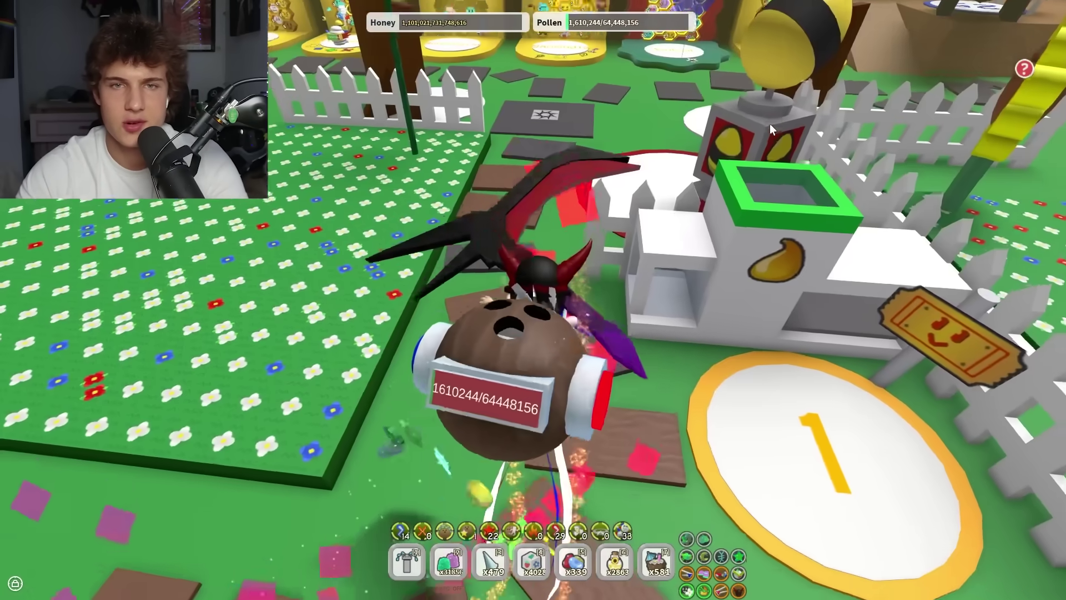
key(space)
key(space)
key(w)
key(space)
key(space)
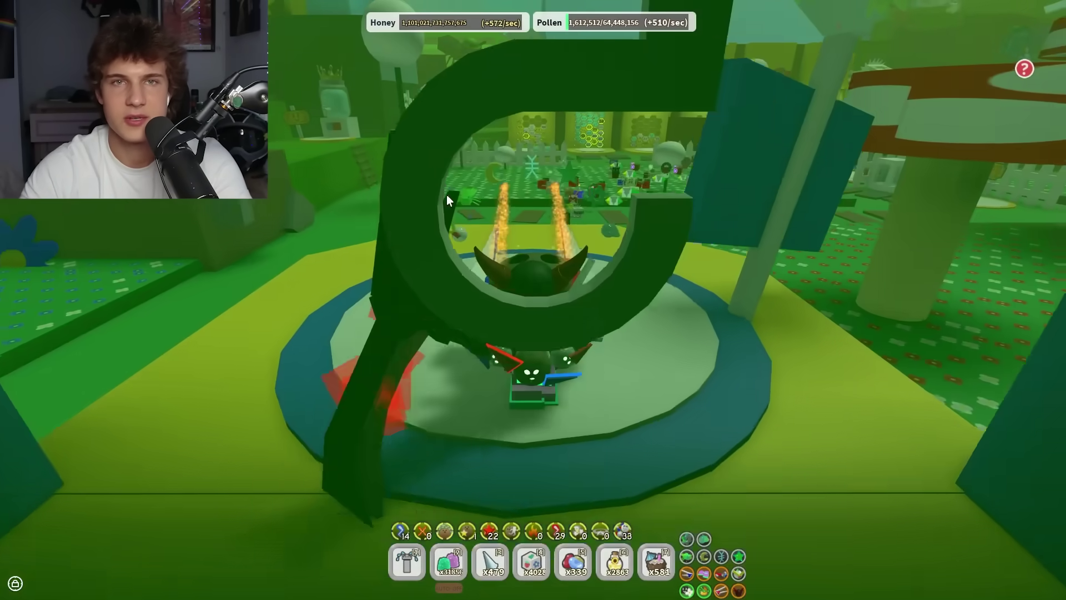